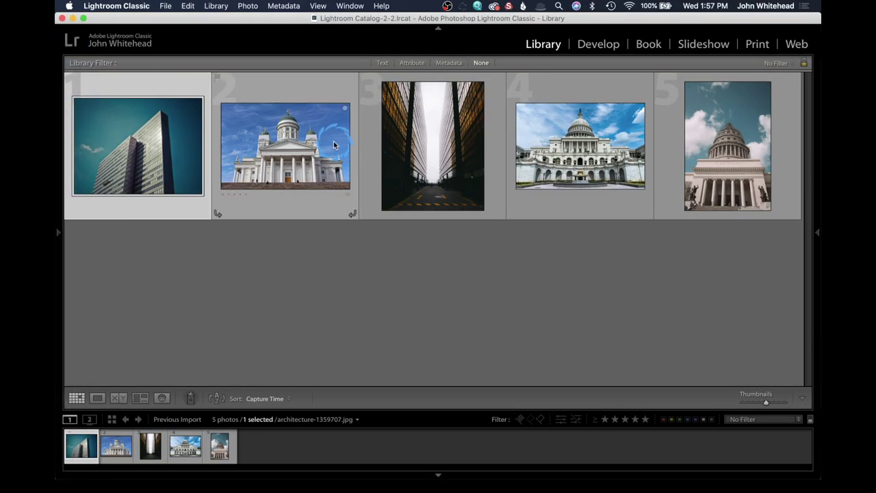
Show the photo helsinki-4984737.jpg enlarged in the Library's Loupe view.
click(293, 263)
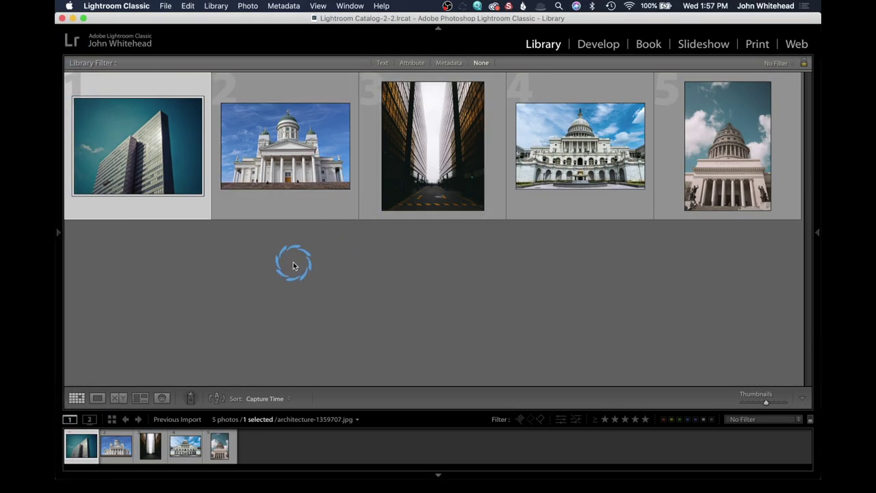
click(74, 399)
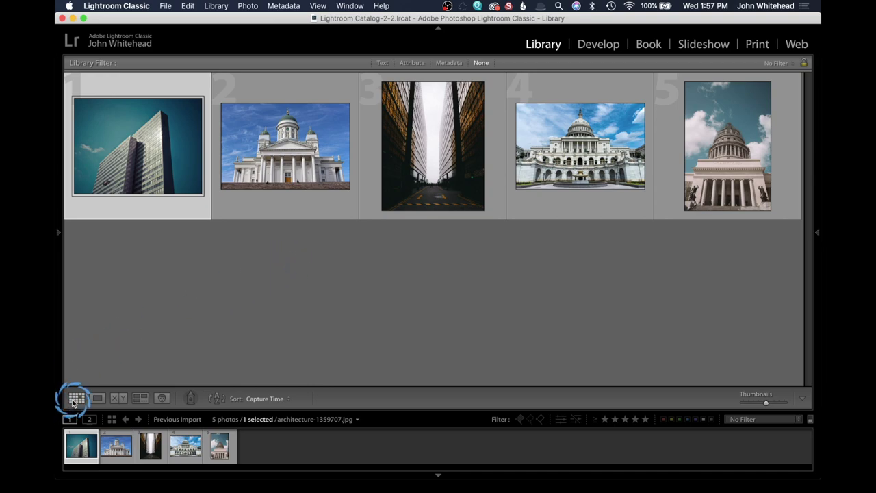
key(Right)
key(e)
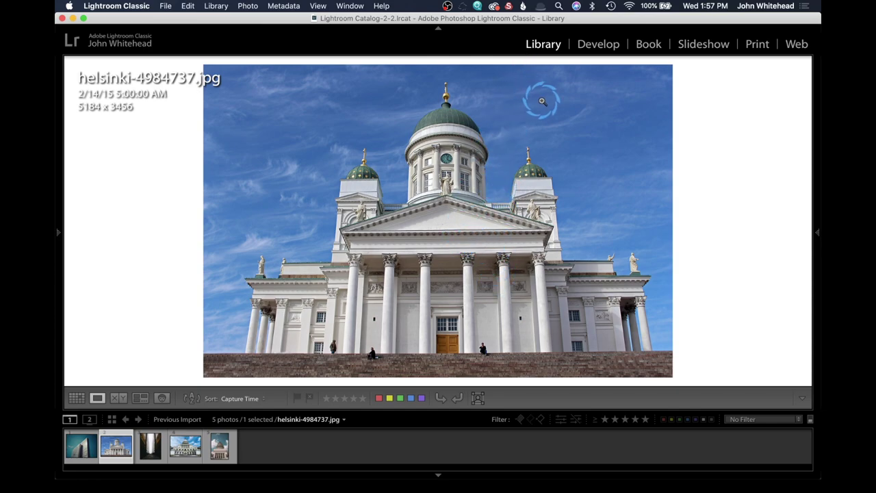
Open the cathedral photo in the Develop module and expand its Transform settings.
click(598, 44)
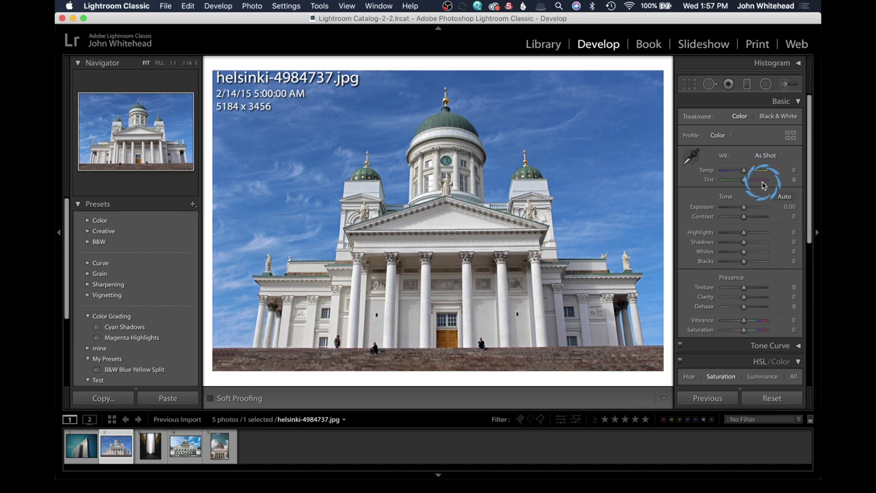
scroll(759, 191, down, 5)
scroll(760, 219, down, 3)
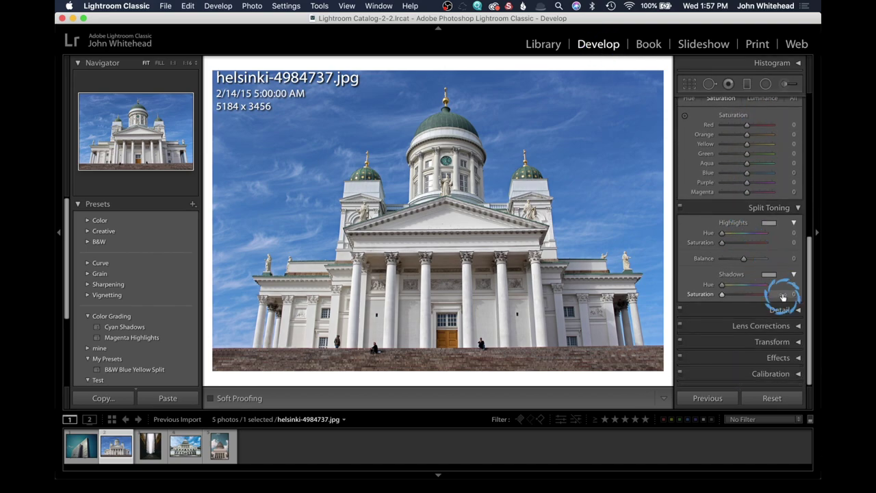
click(787, 342)
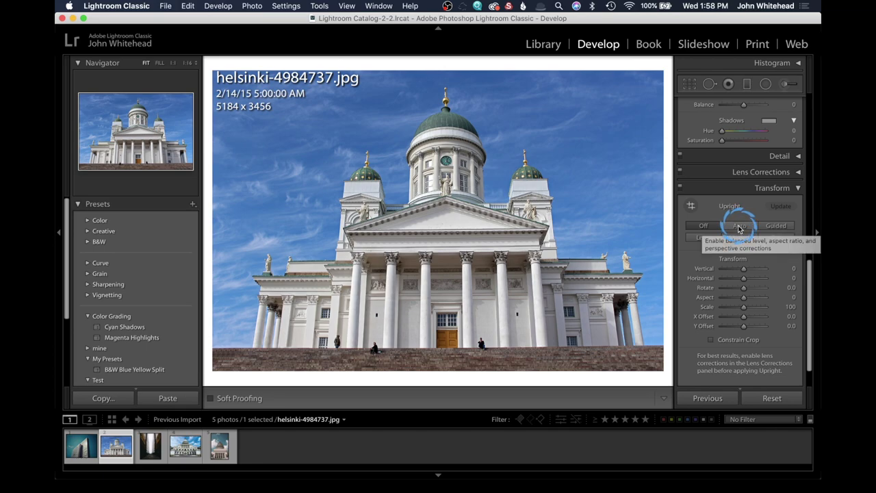
Try the Auto, Level, Vertical and Full Upright corrections on the cathedral photo.
click(738, 227)
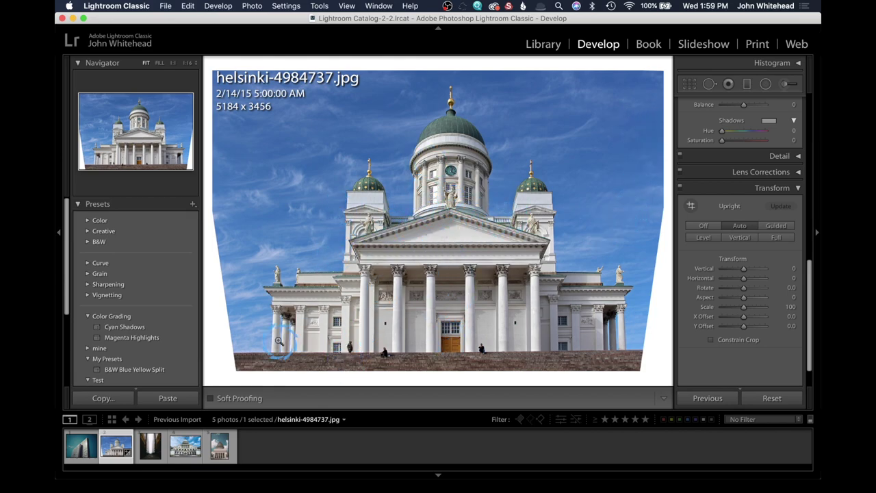
click(702, 237)
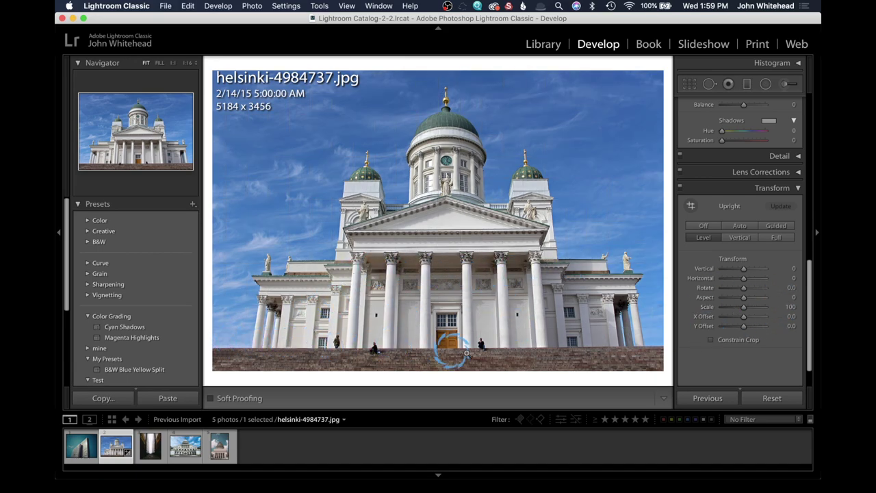
click(740, 238)
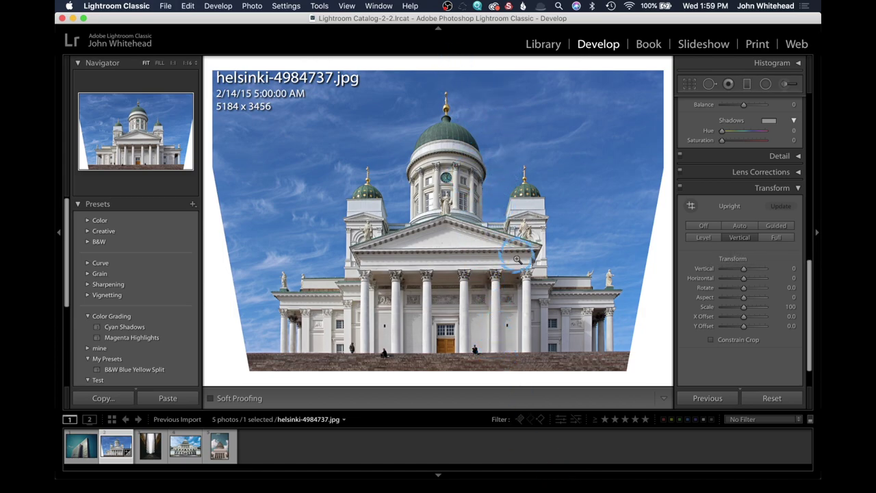
click(772, 238)
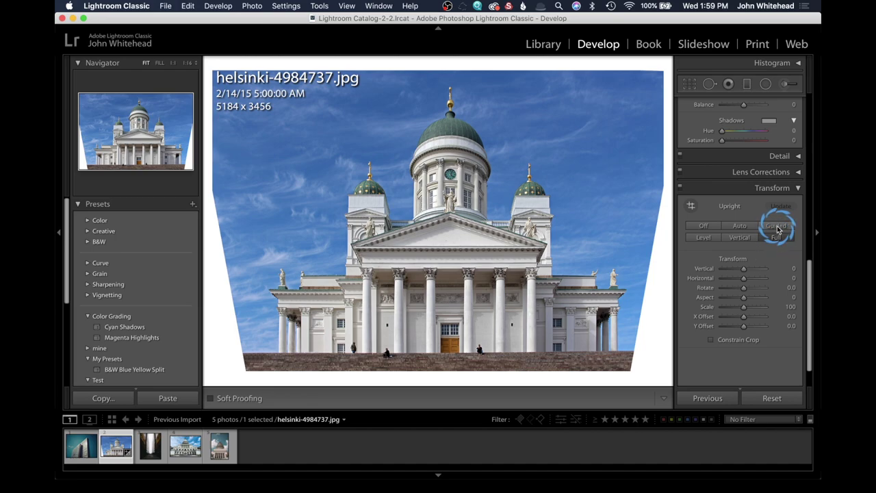
Try Guided Upright with two vertical guides along the outer columns on both sides of the cathedral's portico.
click(777, 226)
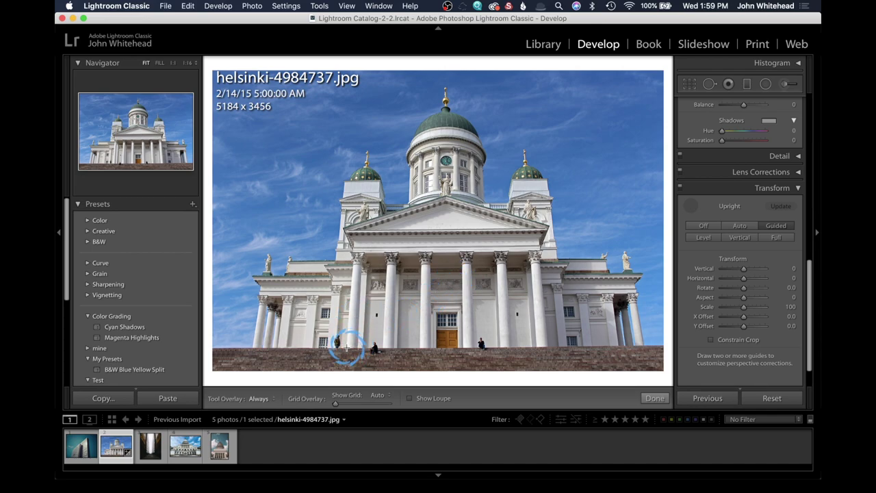
drag(347, 347, 356, 213)
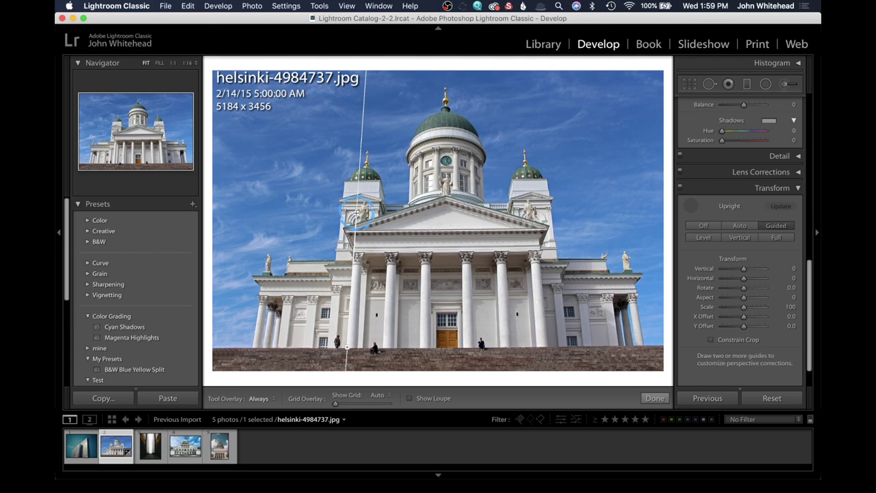
drag(357, 213, 356, 212)
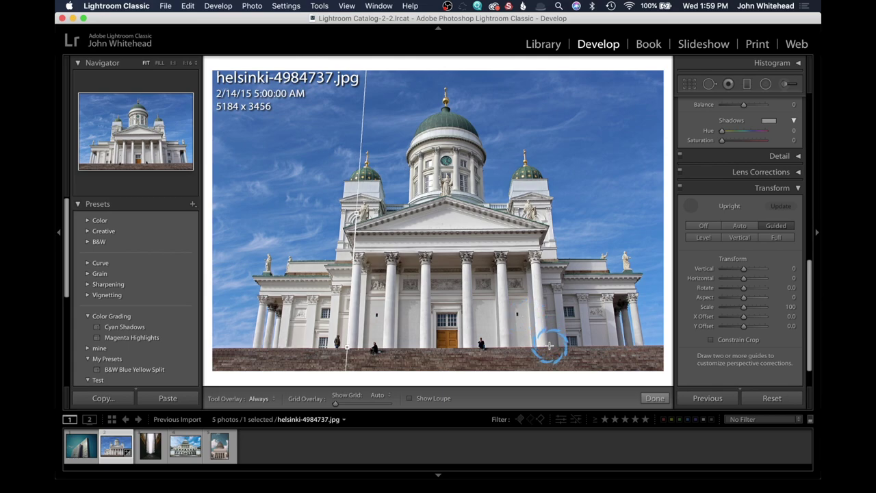
drag(549, 347, 524, 118)
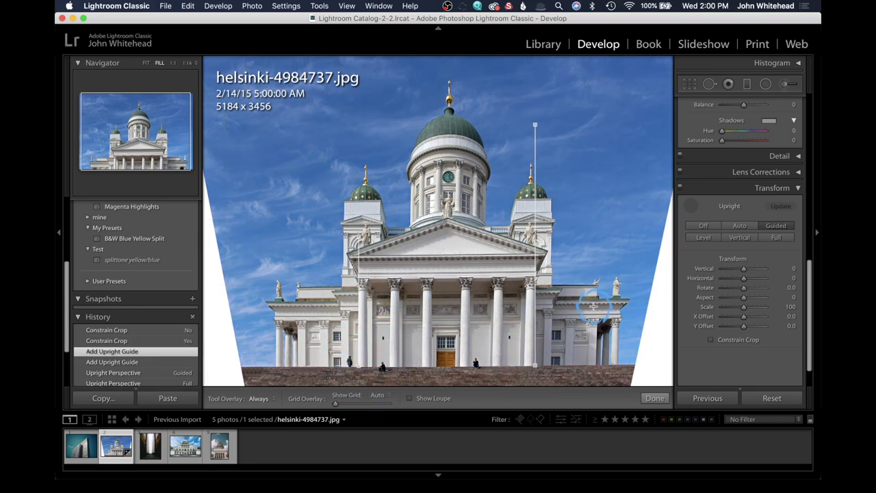
Apply Vertical Upright and adjust Horizontal to -1, Rotate to +0.2, Aspect to -1, Scale to 103, X Offset to -3.7 and Y Offset to +4.3.
click(739, 227)
click(739, 238)
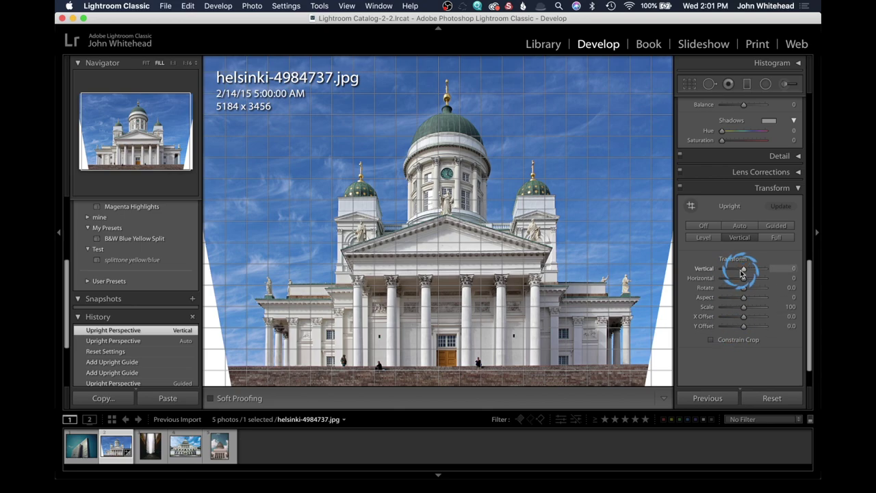
drag(744, 273, 735, 273)
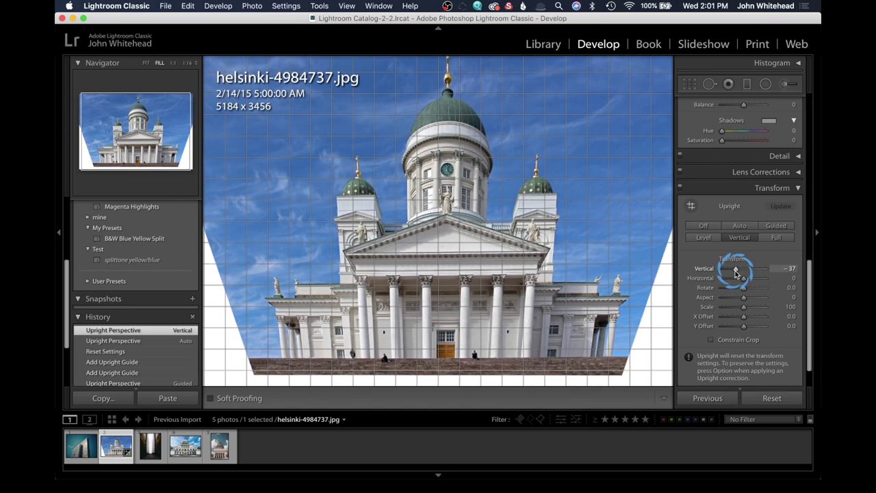
mouse_move(735, 272)
mouse_down()
mouse_move(743, 279)
mouse_move(729, 284)
mouse_up()
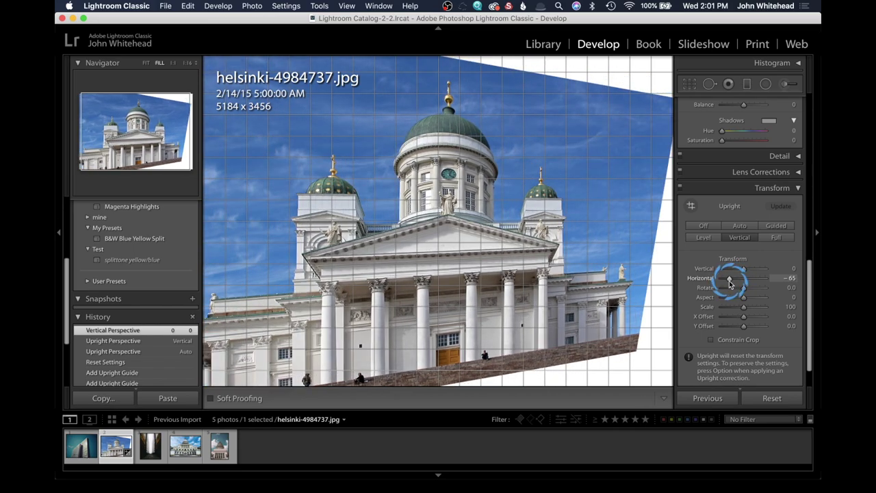
drag(729, 284, 744, 301)
click(745, 290)
drag(742, 307, 727, 322)
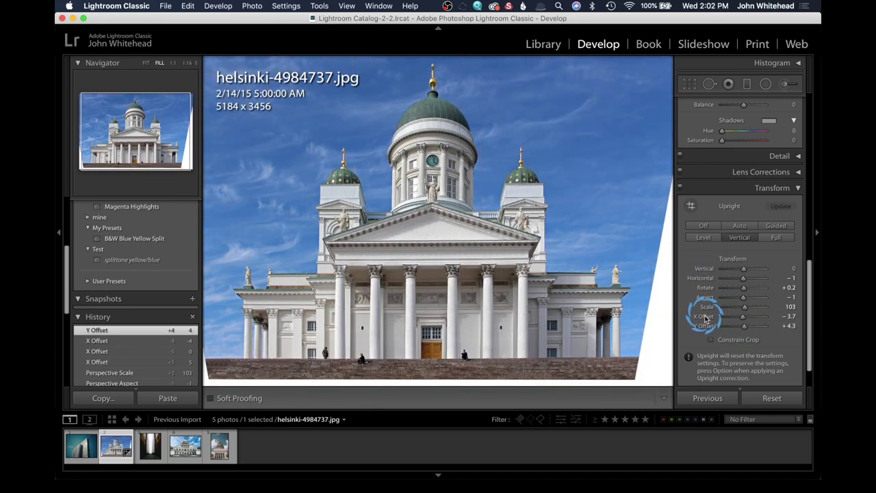
Reset the X Offset, Y Offset, Horizontal, Rotate and Aspect adjustments to their default of 0.
double_click(705, 318)
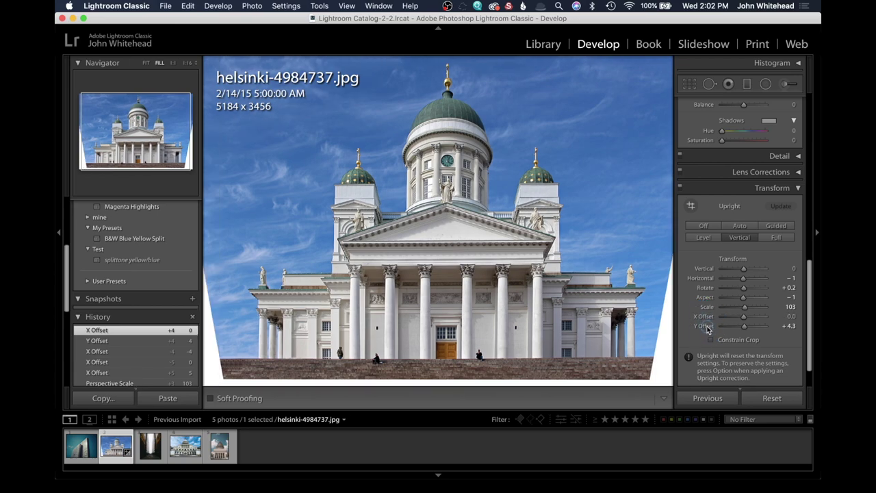
double_click(706, 325)
double_click(701, 278)
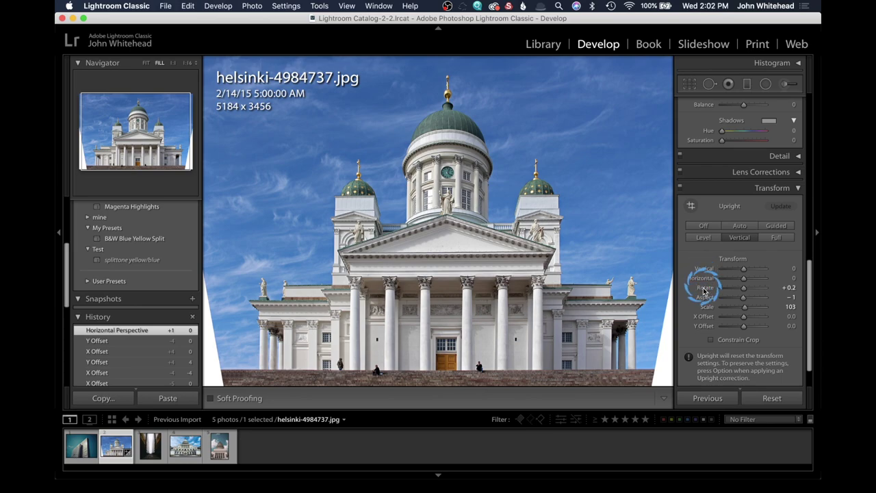
double_click(705, 288)
double_click(705, 298)
Turn Upright off for comparison and reapply the Auto Upright correction to the photo.
click(704, 228)
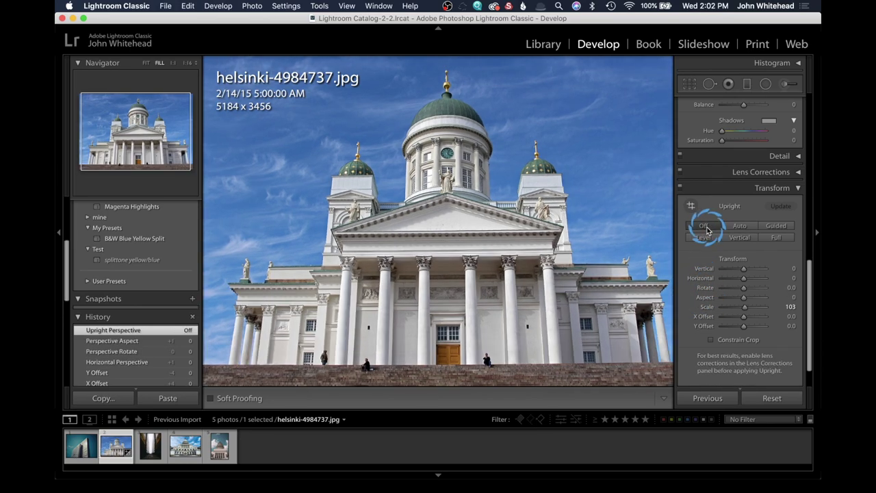
click(734, 228)
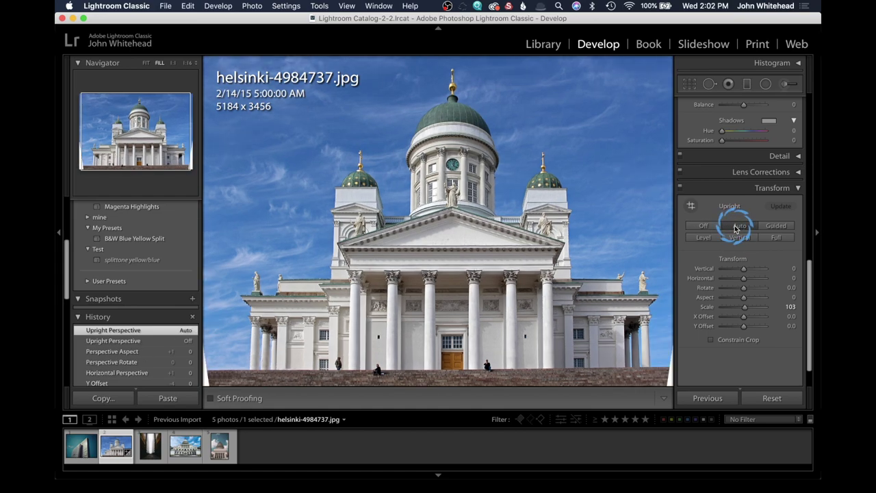
click(633, 230)
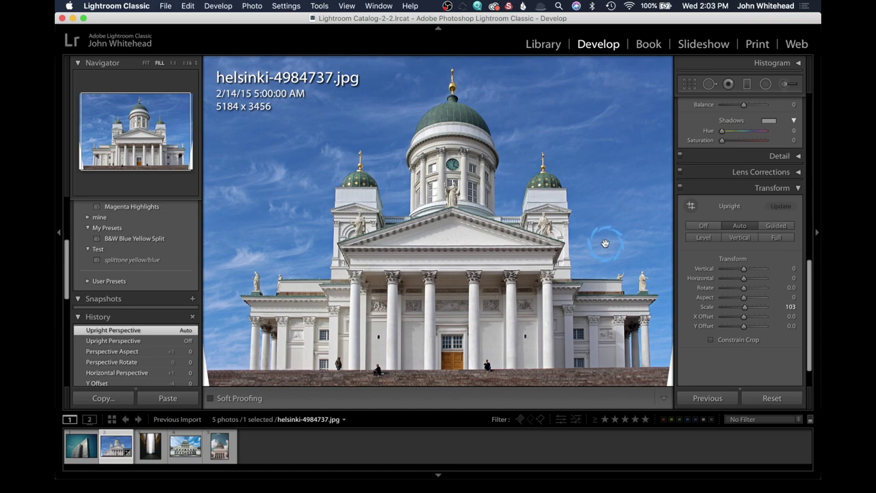
Switch to Photoshop, duplicate the cathedral photo's Background layer and convert the copy to a Smart Object.
mouse_move(60, 143)
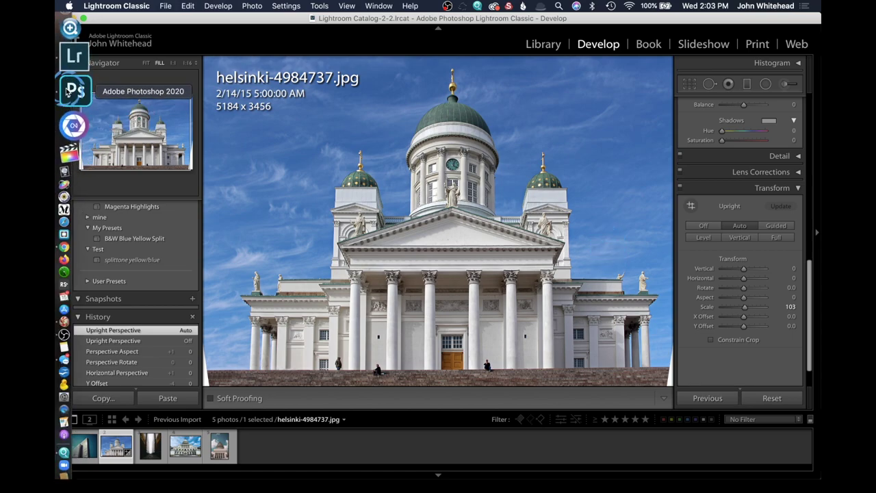
click(71, 90)
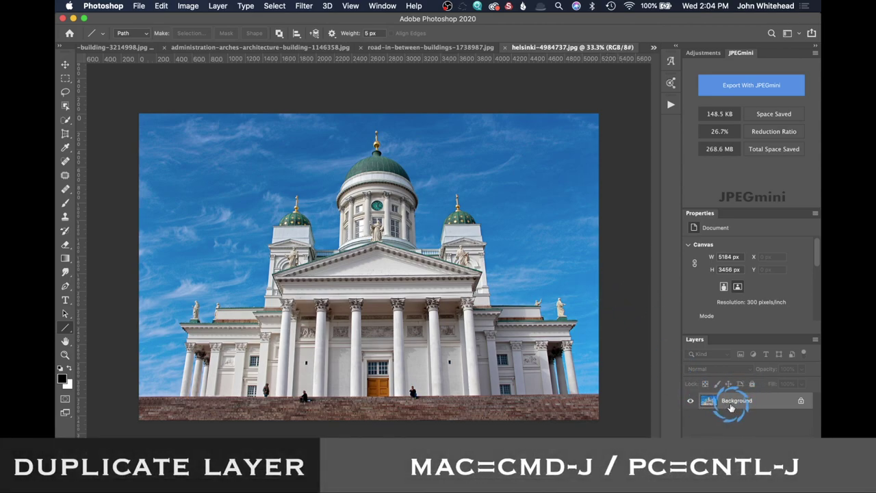
key(super+j)
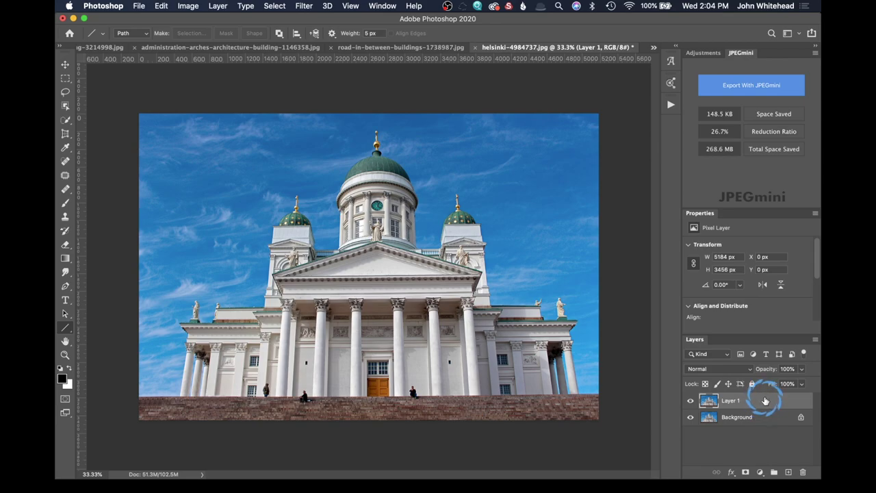
right_click(765, 400)
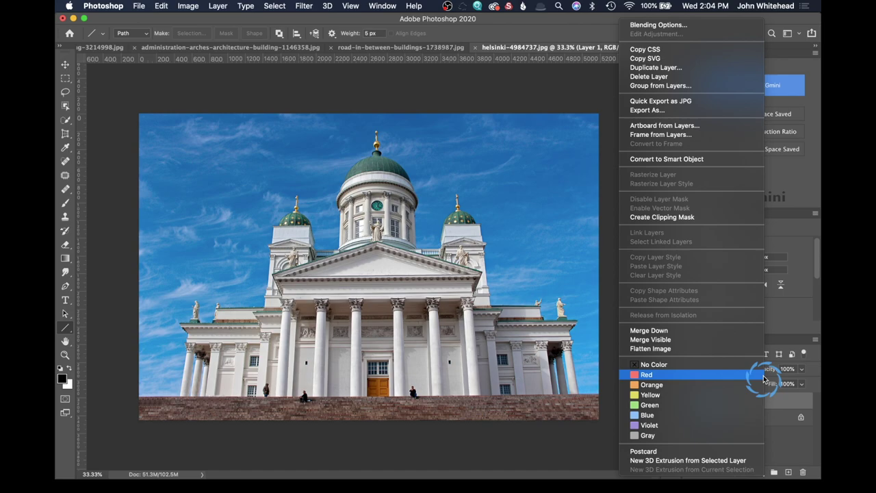
click(719, 163)
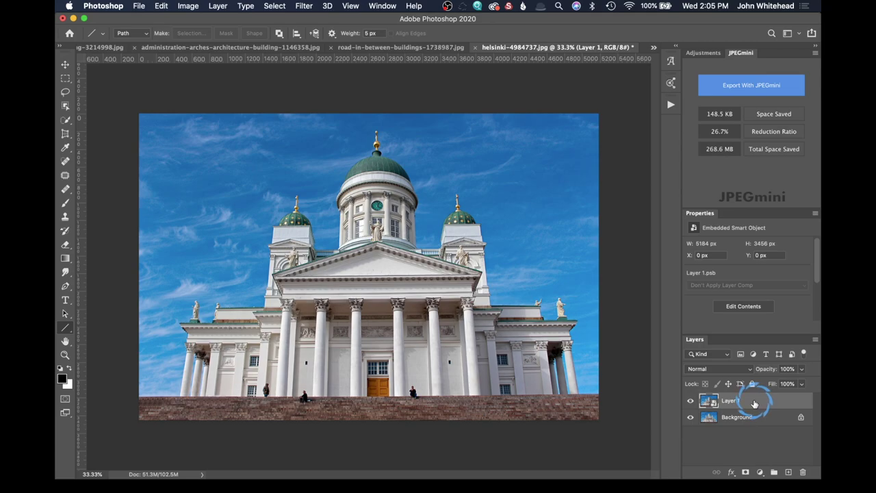
Open the Camera Raw Filter on the Smart Object layer and activate the Transform tool.
click(312, 8)
click(335, 72)
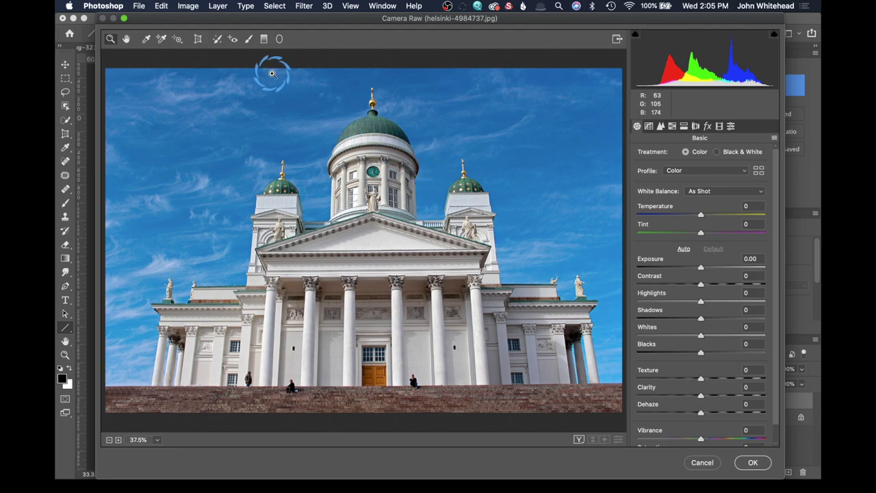
click(197, 39)
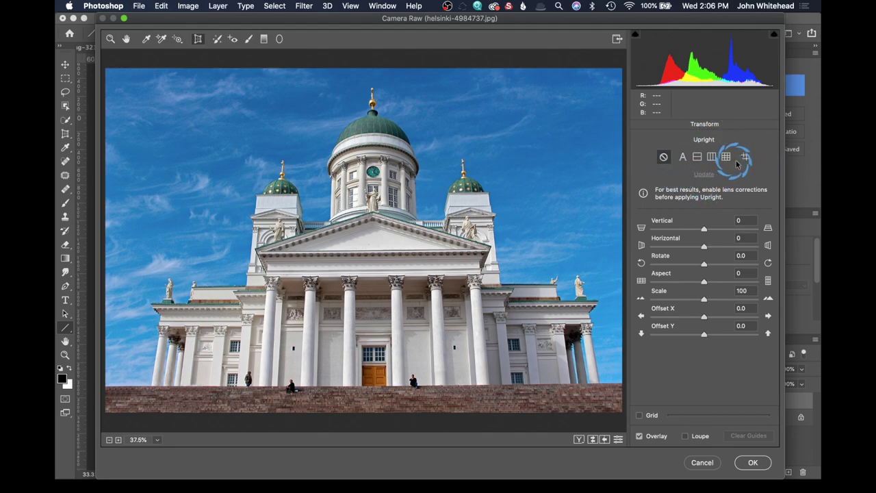
Compare the Auto, Level, Vertical, Full and Guided Upright modes in Camera Raw and apply the Auto correction.
click(682, 159)
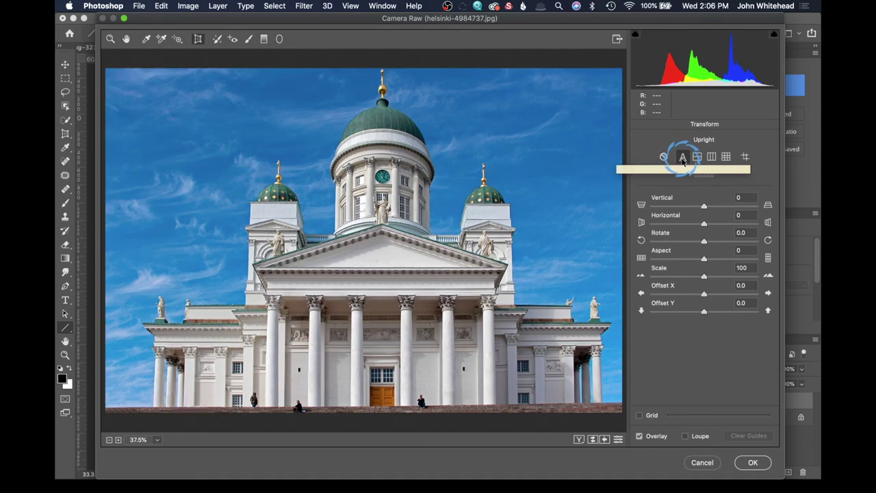
click(696, 159)
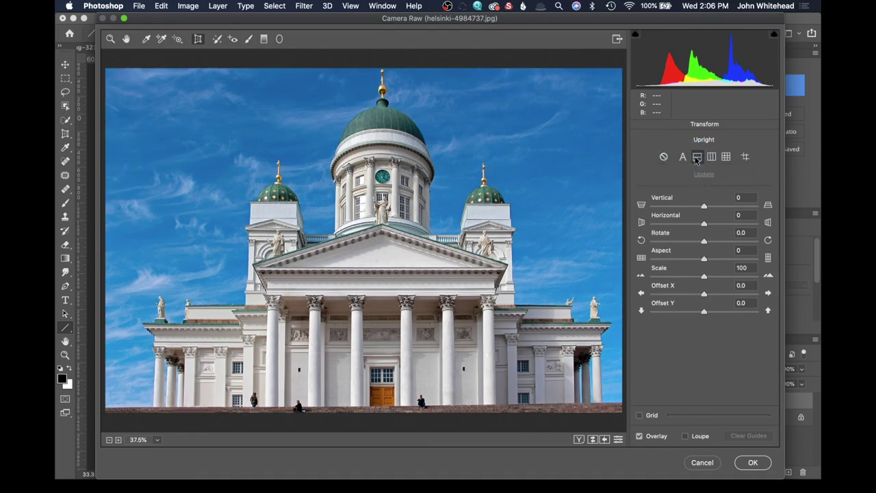
click(724, 158)
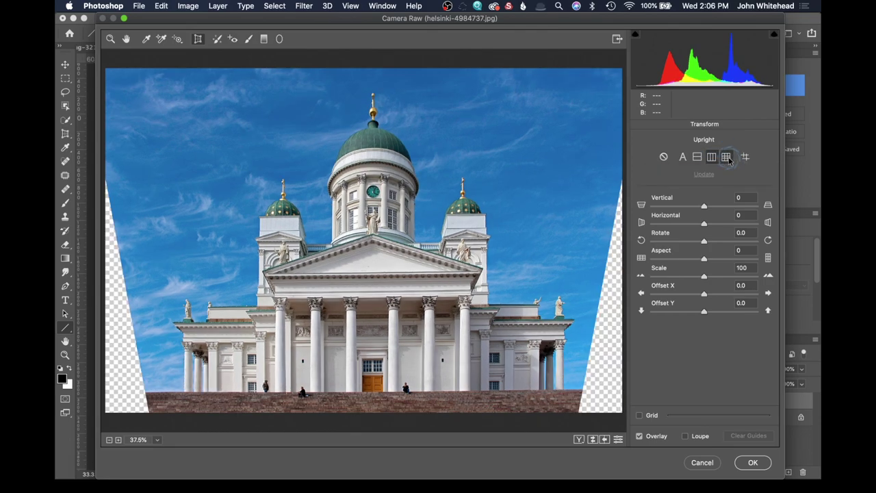
click(745, 158)
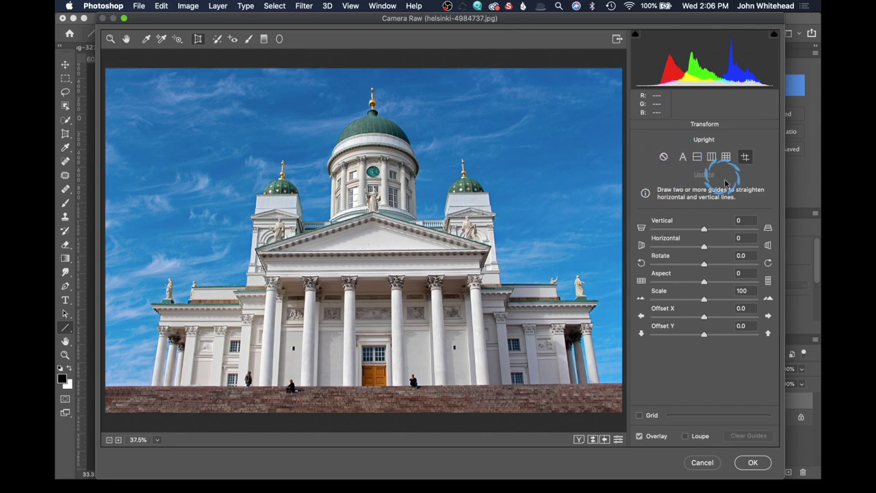
click(683, 158)
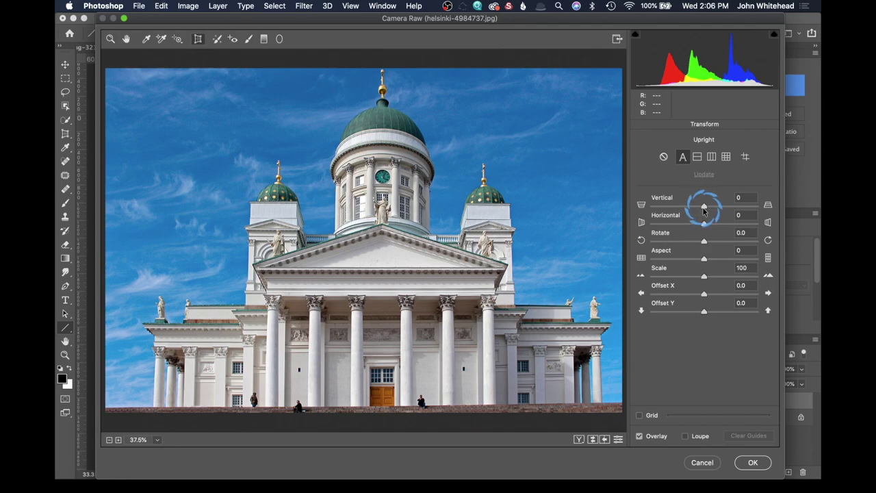
Set the transform to Vertical -2, Horizontal +3 and Aspect +19, and overlay a grid with slightly wider spacing on the photo.
drag(703, 209, 704, 204)
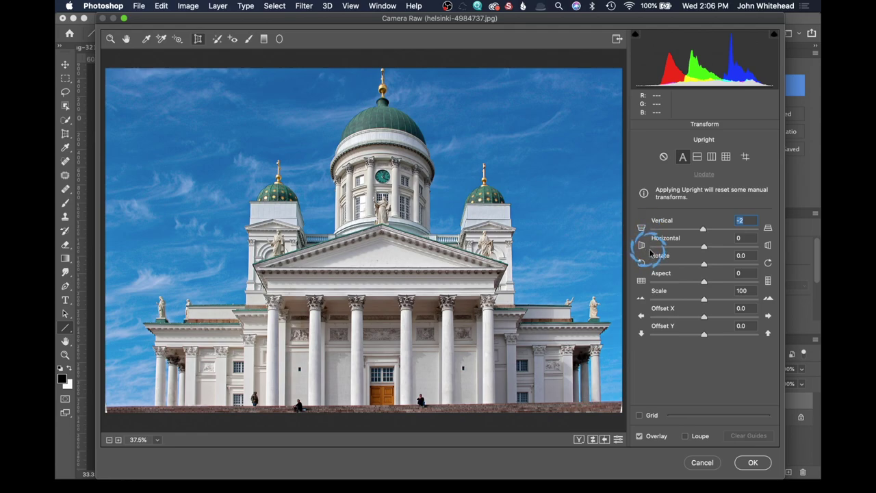
drag(702, 248, 713, 283)
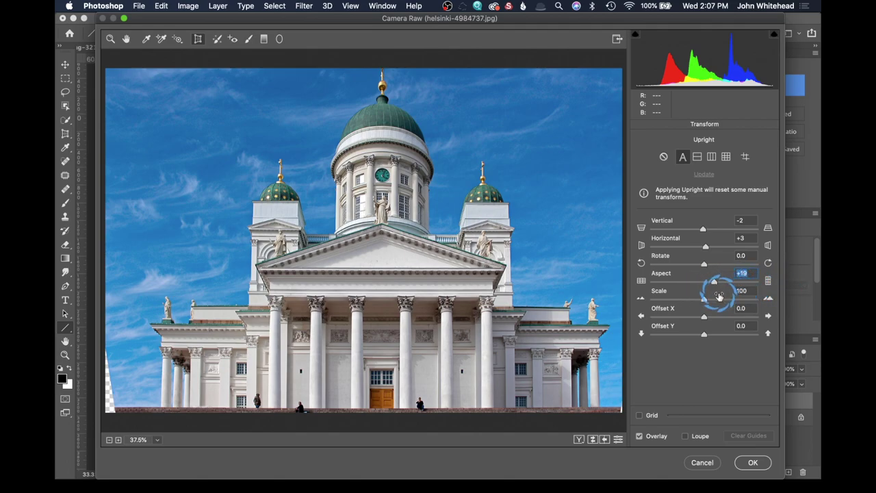
click(640, 416)
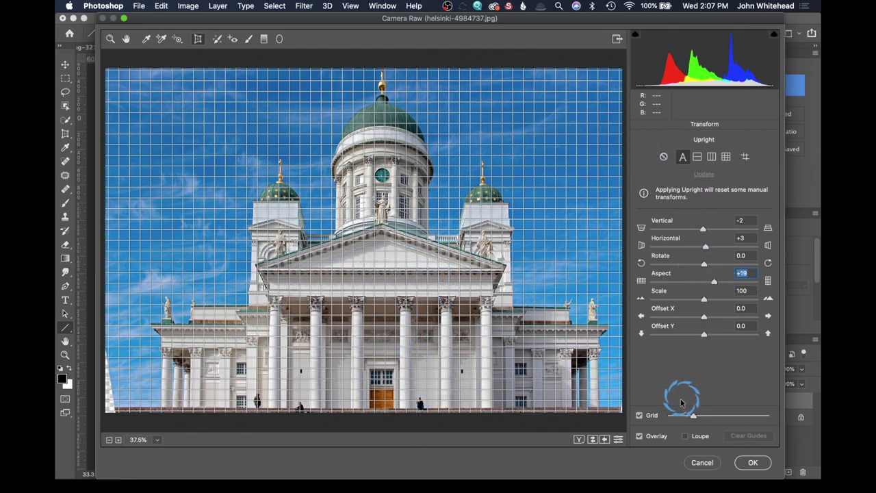
drag(694, 416, 699, 416)
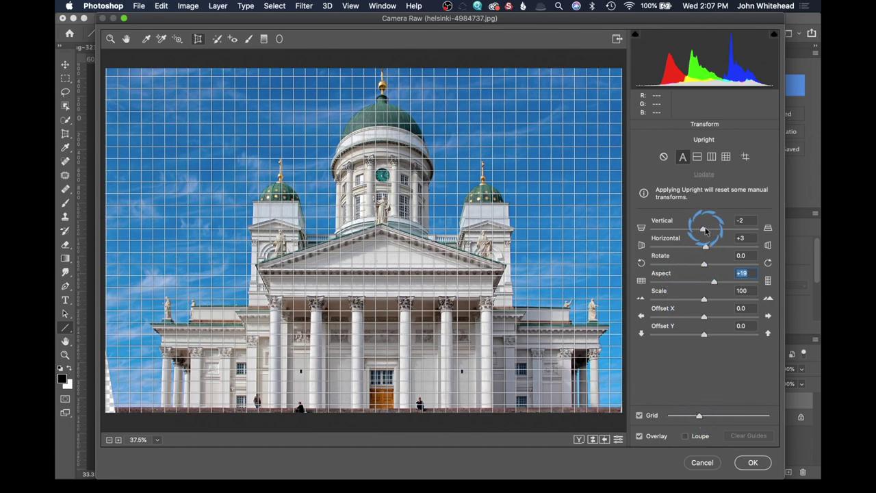
Align the cathedral with the grid using Vertical -6 and Rotate -0.3, and apply the Camera Raw Filter.
drag(705, 231, 700, 231)
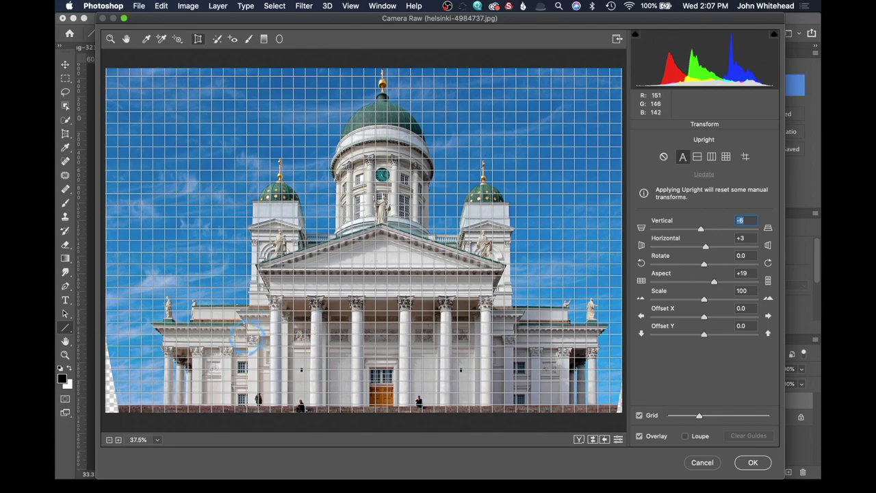
drag(705, 263, 705, 267)
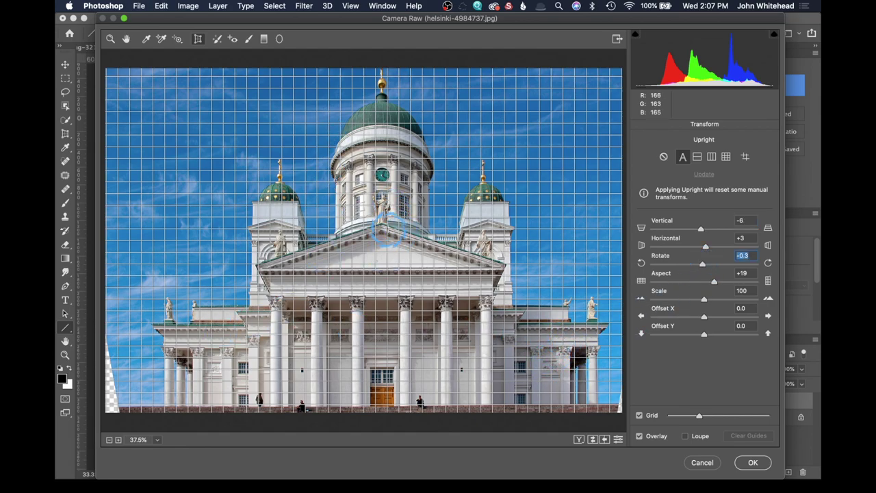
click(752, 464)
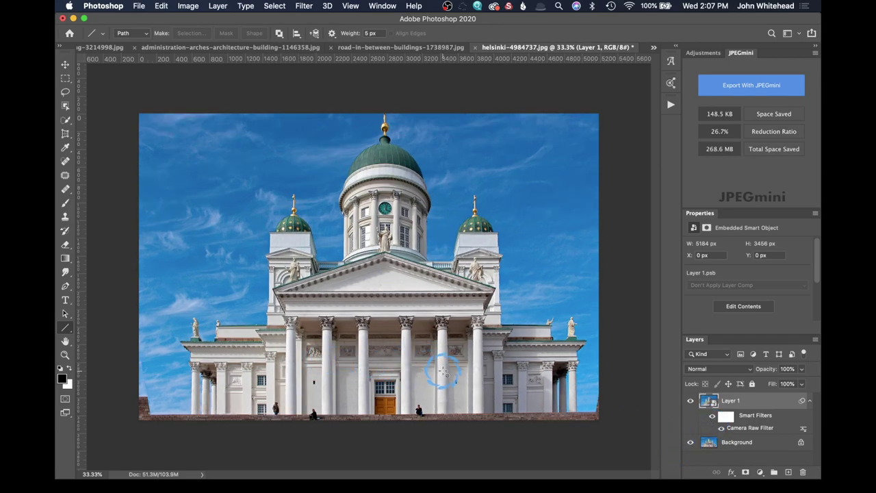
Reopen the Camera Raw smart filter on Layer 1, set the Vertical transform to -63 and apply it.
double_click(751, 429)
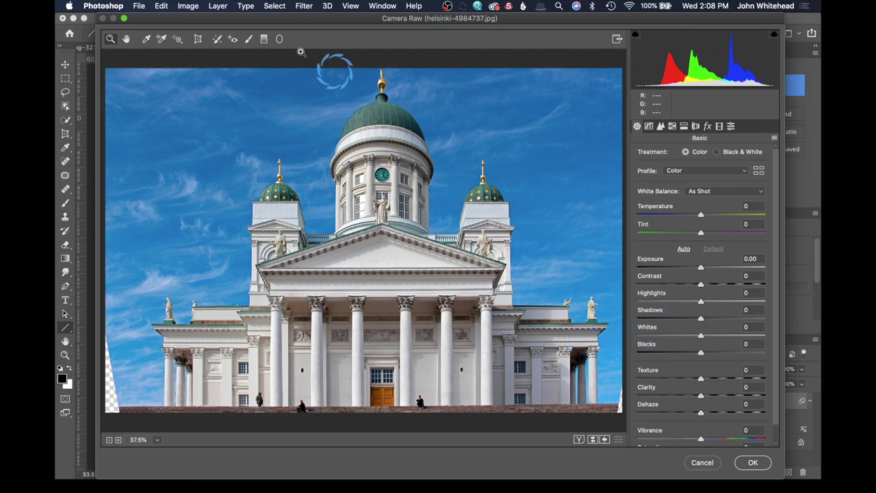
click(198, 39)
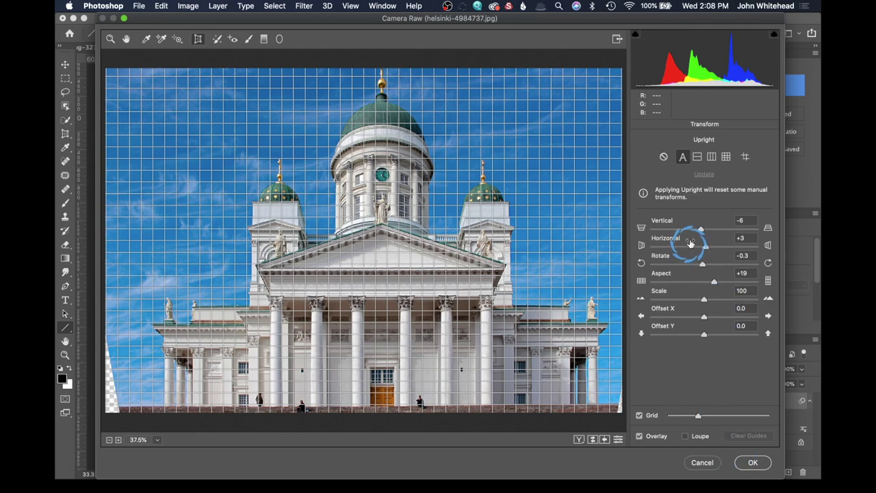
drag(701, 228, 670, 228)
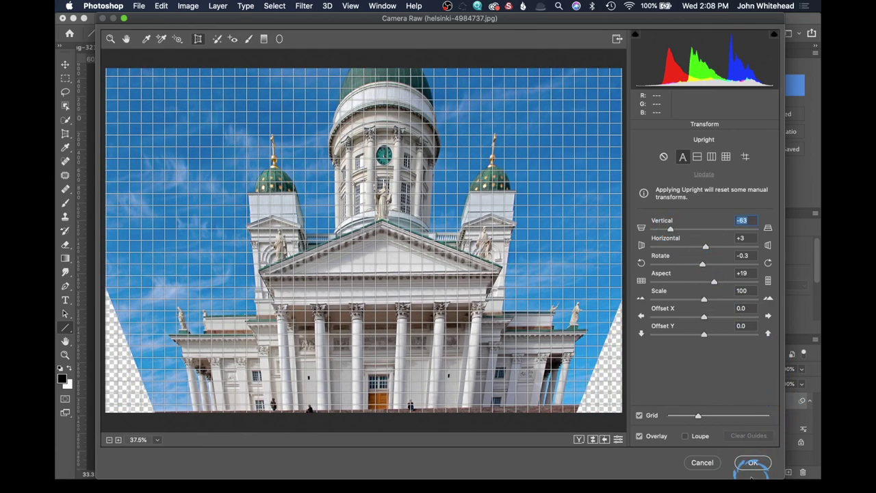
click(753, 463)
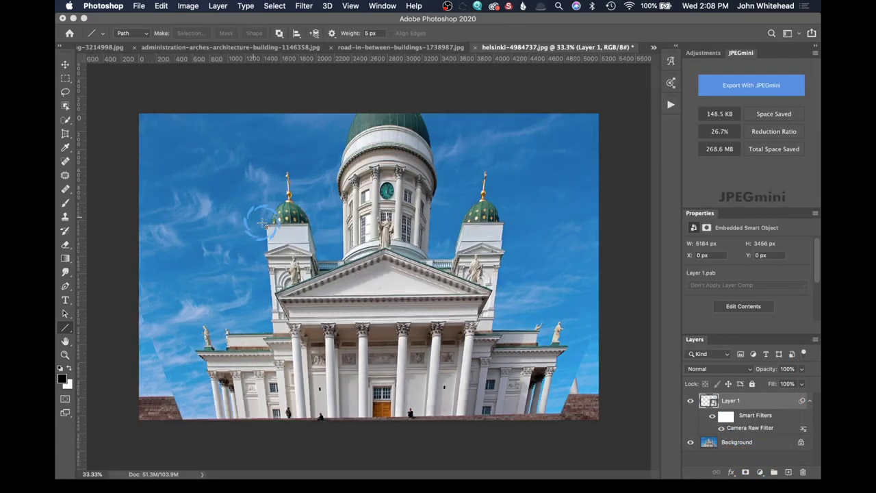
Reopen the Camera Raw smart filter, try Aspect -2 with Upright off, then restore the plain Auto correction and apply it.
click(697, 416)
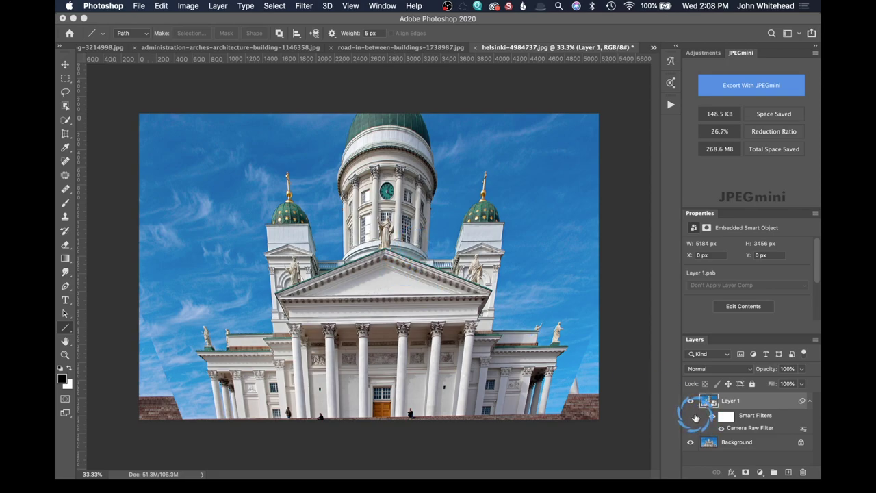
click(743, 428)
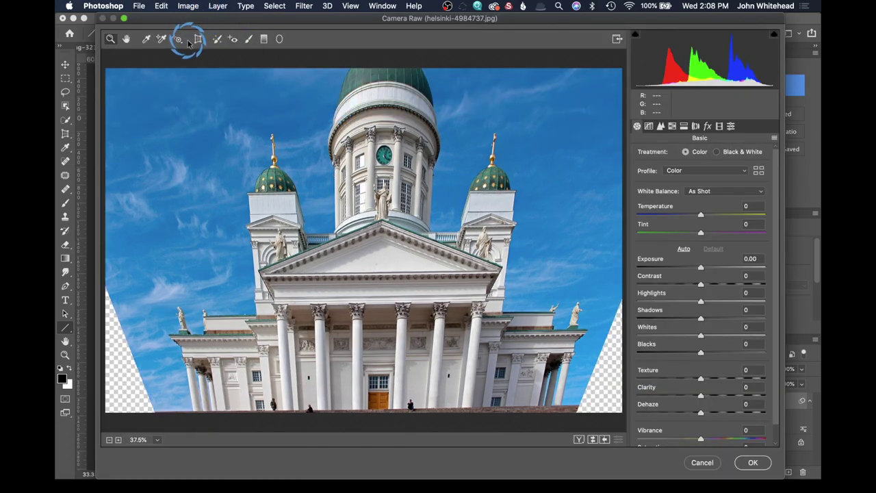
click(197, 39)
drag(724, 289, 703, 287)
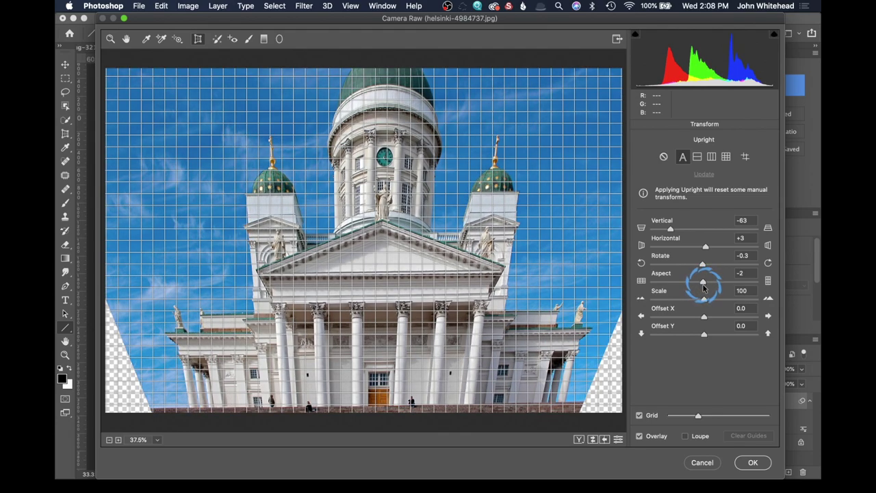
click(672, 158)
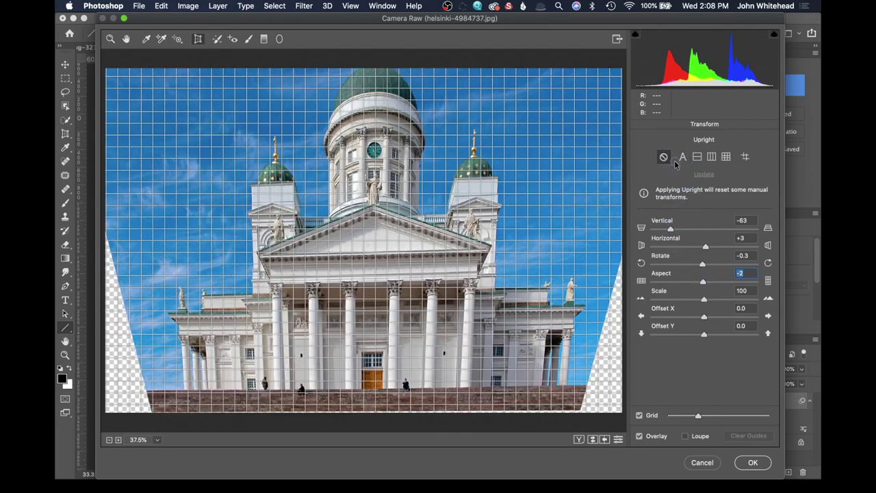
click(754, 462)
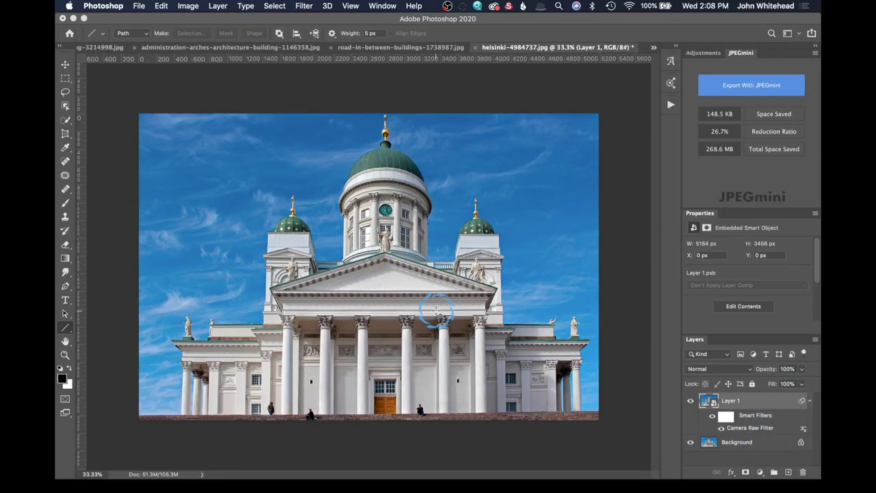
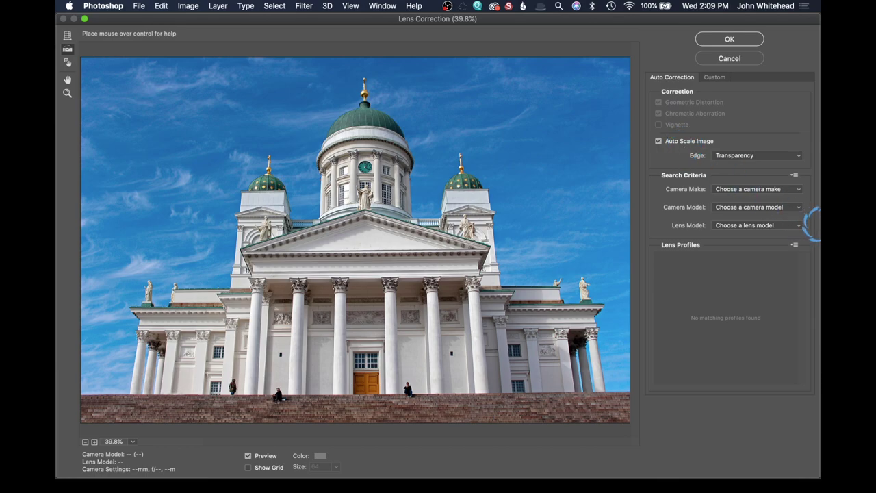
In Lens Correction, set the search criteria to camera make Canon, camera model Canon EOS 5D Mark III and lens model 15mm.
click(756, 189)
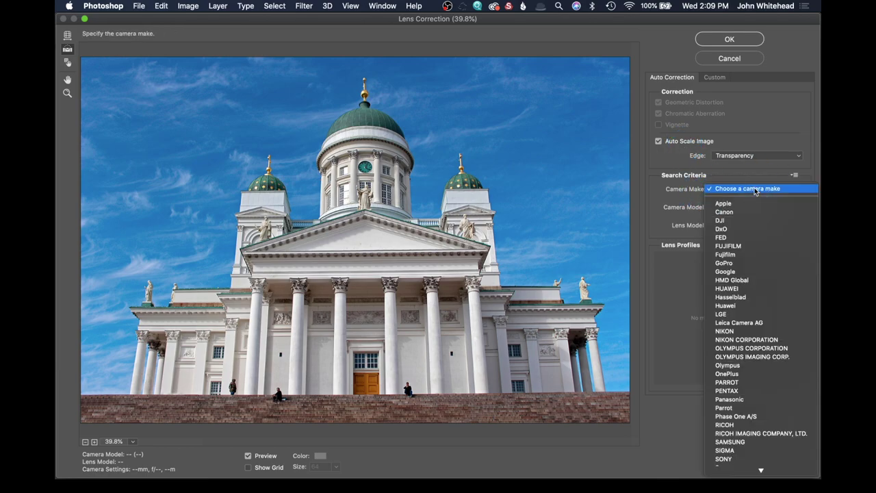
click(756, 212)
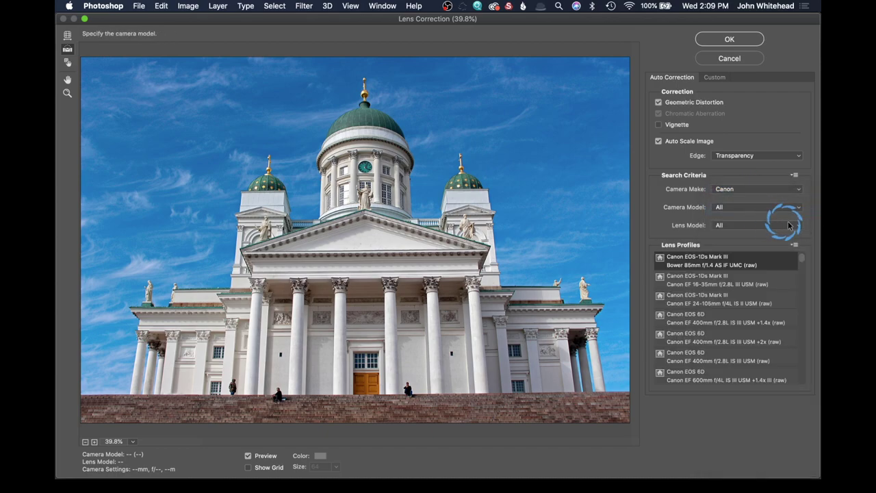
click(763, 206)
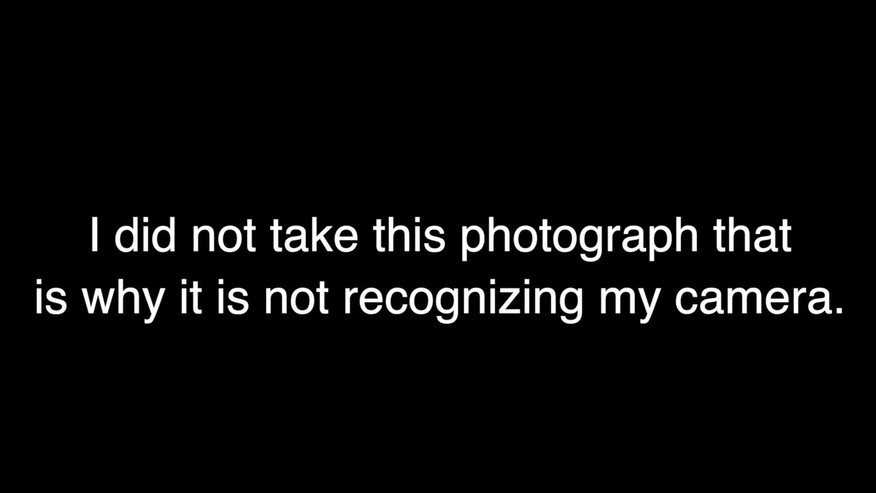
click(777, 274)
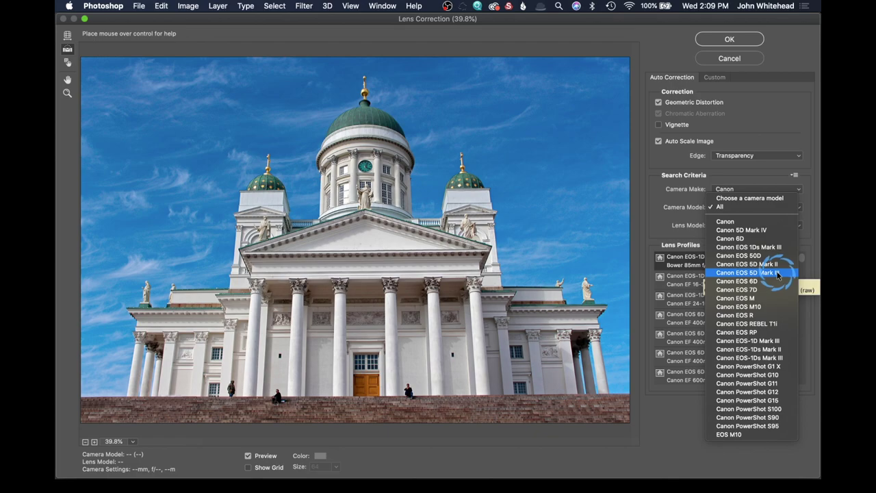
click(777, 273)
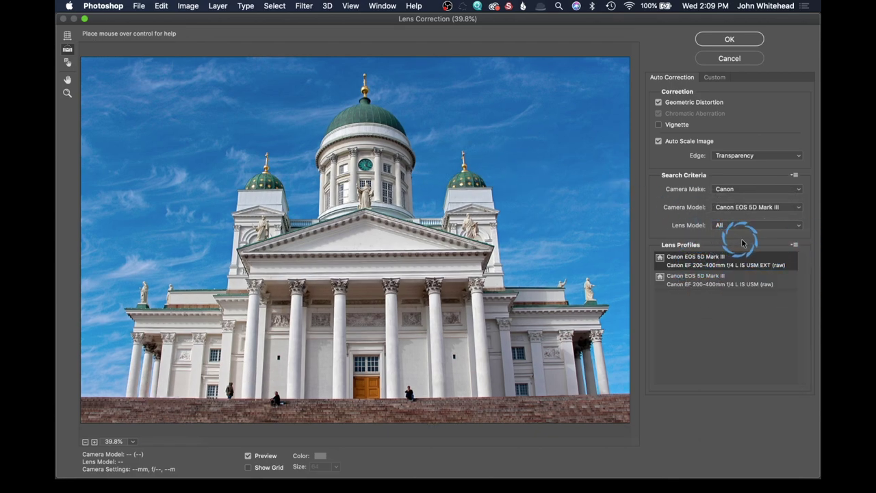
click(761, 228)
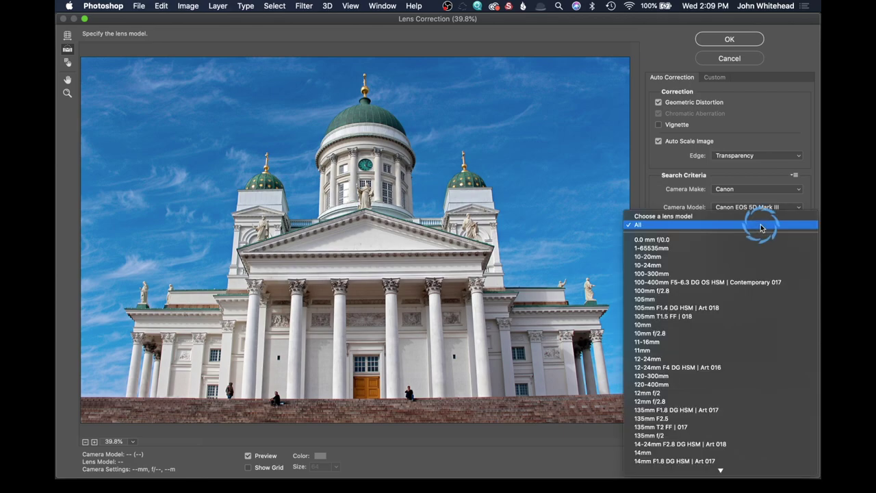
click(762, 226)
click(762, 226)
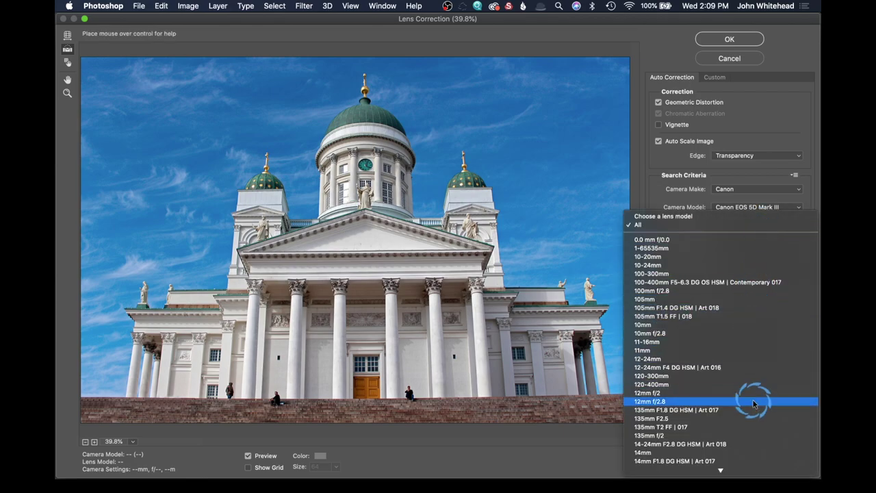
scroll(758, 459, down, 5)
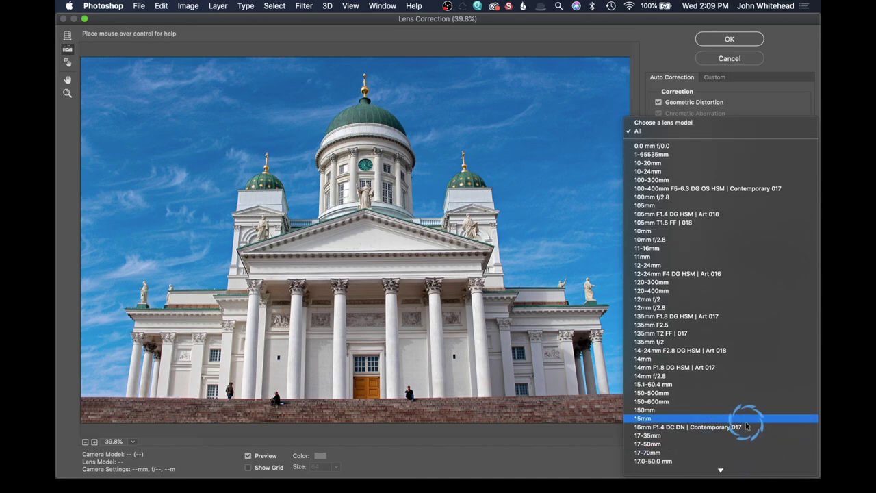
click(745, 420)
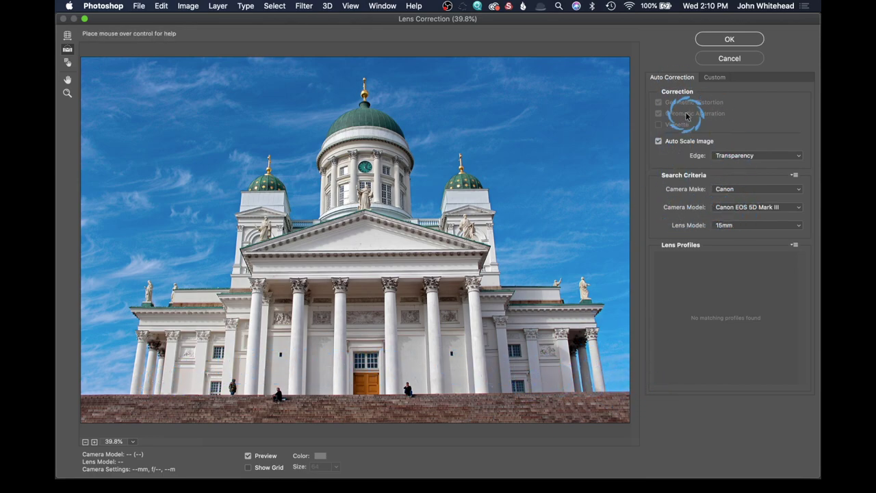
Try custom lens corrections with Remove Distortion -2.00 and Vertical Perspective -14, and cancel the Lens Correction filter.
click(716, 78)
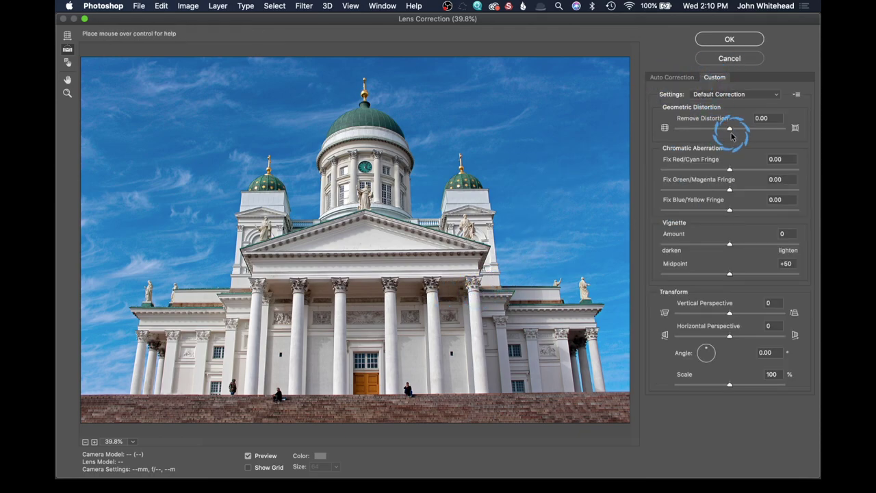
drag(730, 131, 720, 132)
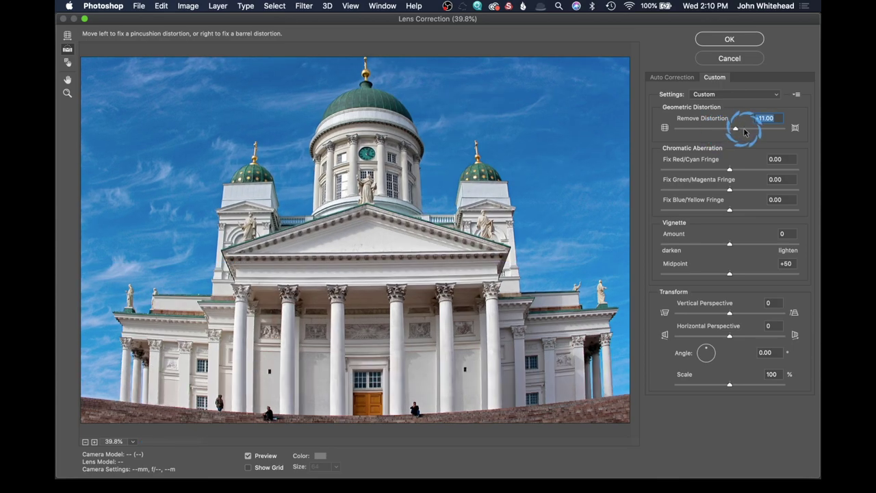
drag(744, 131, 745, 134)
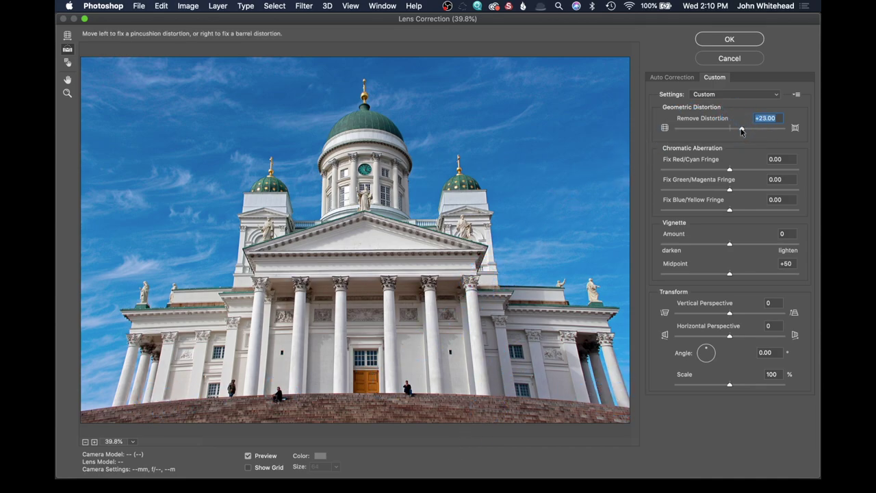
drag(742, 132, 730, 135)
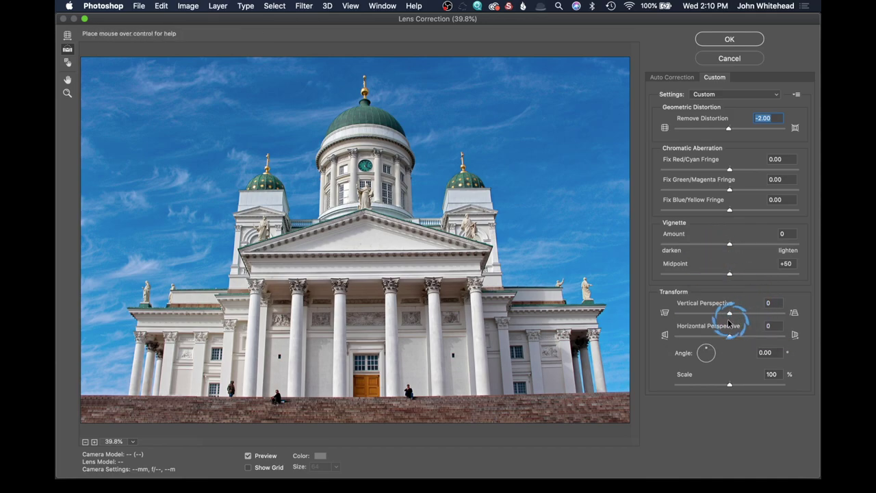
drag(729, 318, 722, 317)
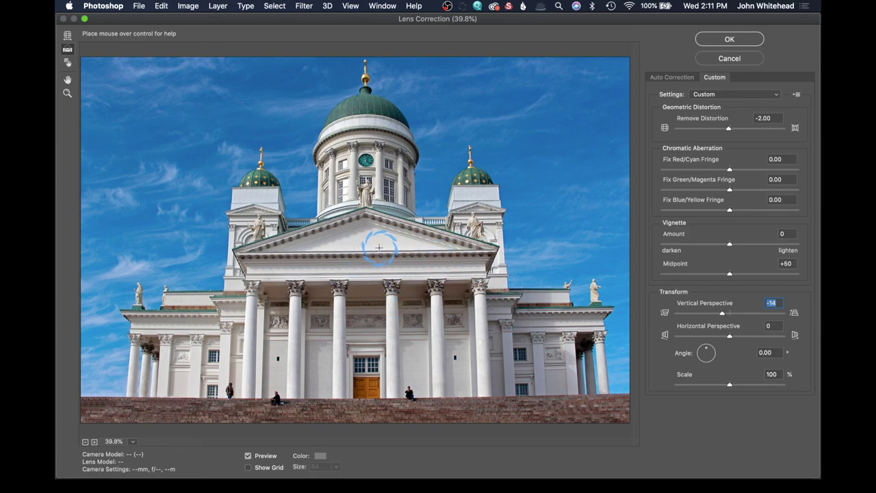
click(731, 58)
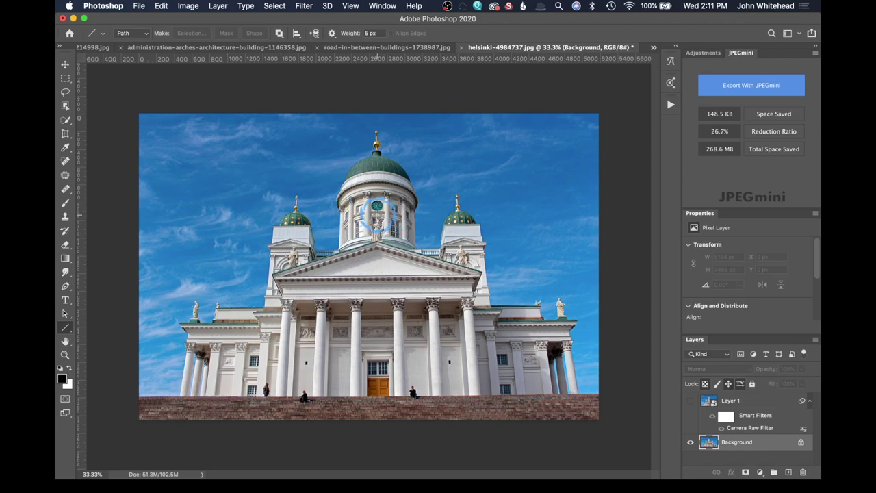
Select the whole Background image and try a Perspective transform that widens its top edge symmetrically, giving a width of about 111%.
key(super+a)
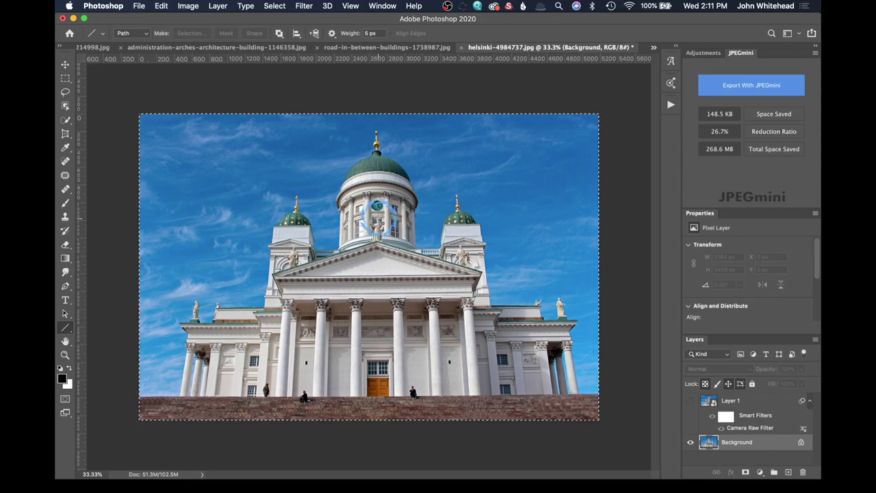
click(161, 6)
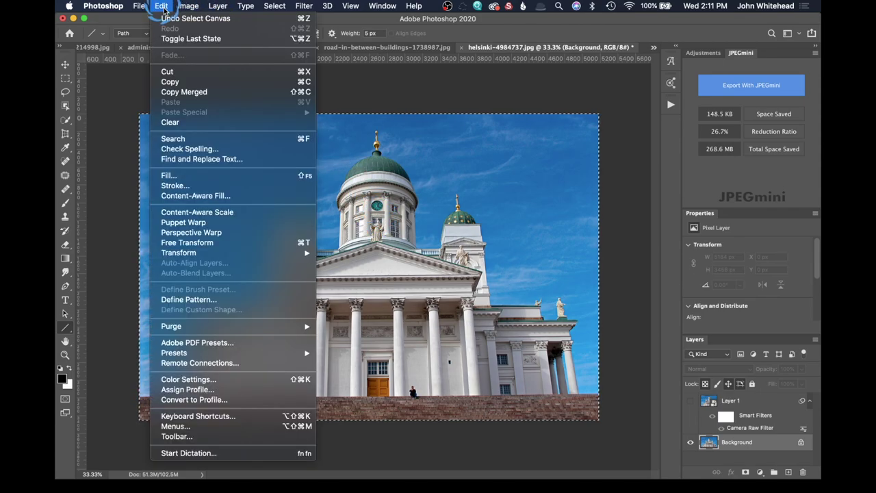
mouse_move(210, 255)
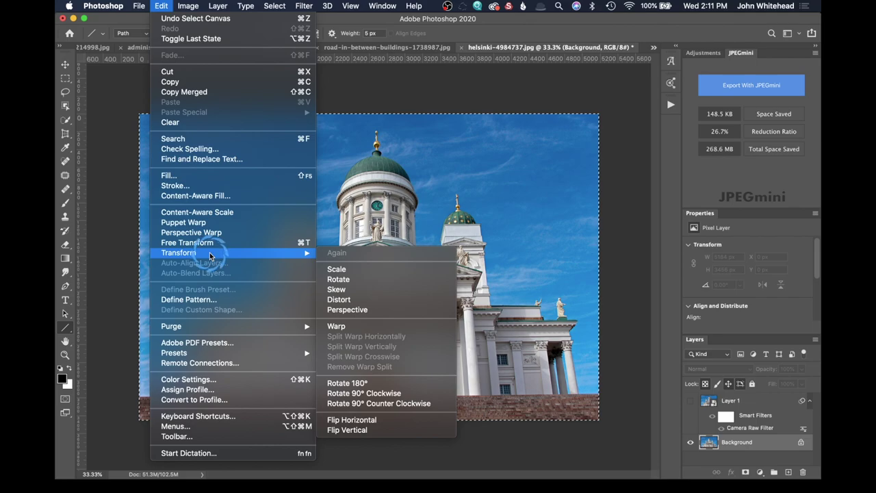
click(351, 271)
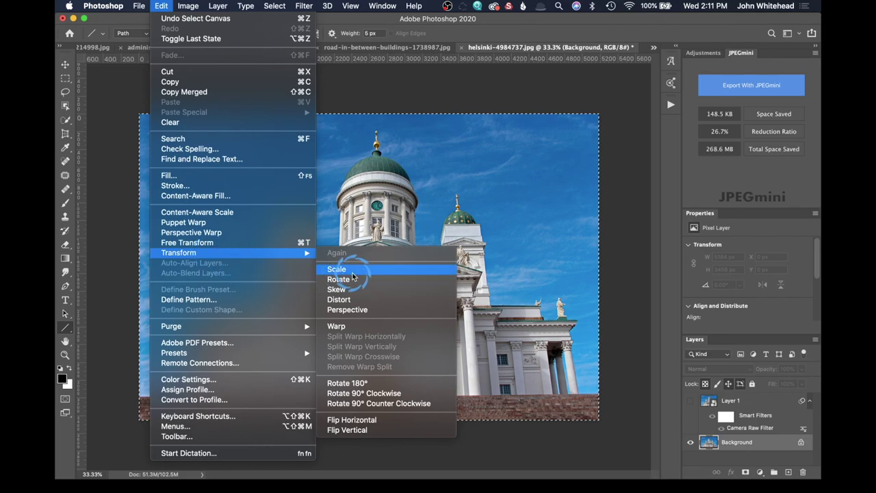
click(361, 311)
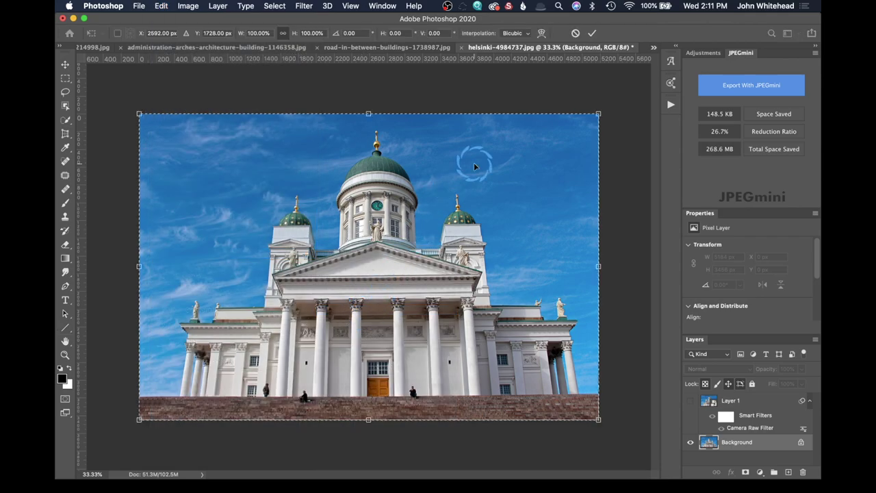
drag(600, 118, 624, 114)
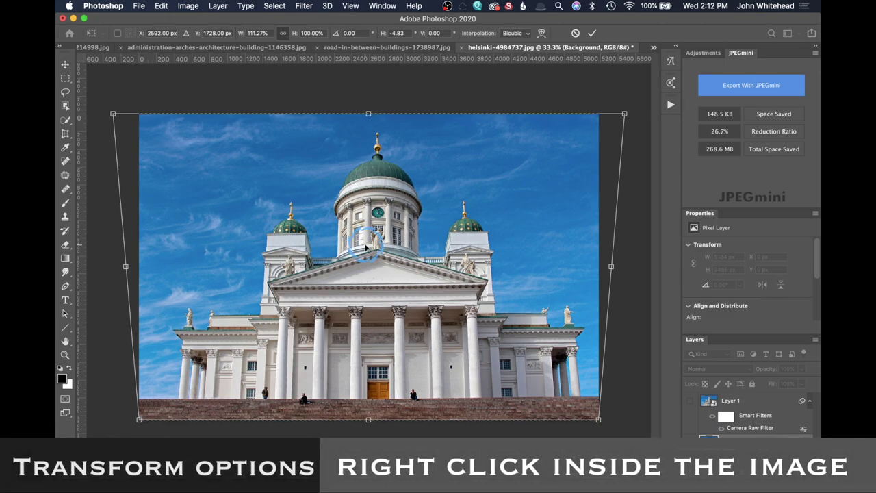
Try the Rotate transform on the widened image, turning it slightly clockwise, and undo the rotation.
right_click(365, 245)
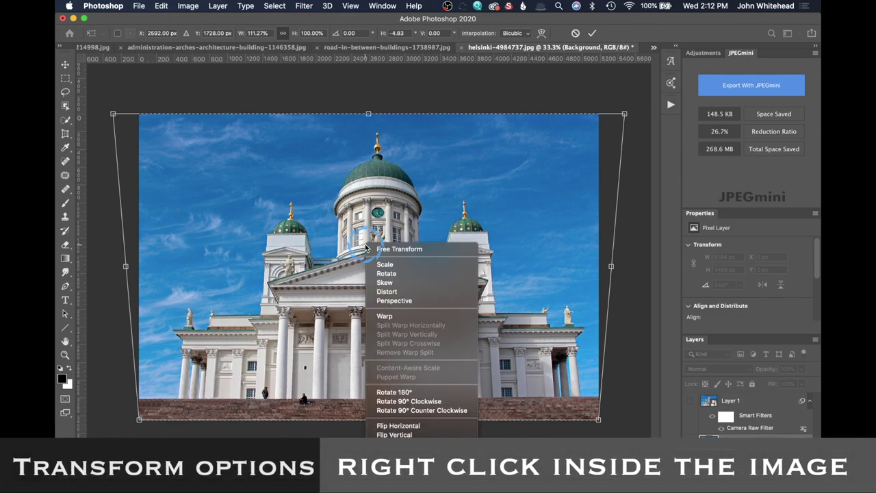
click(405, 267)
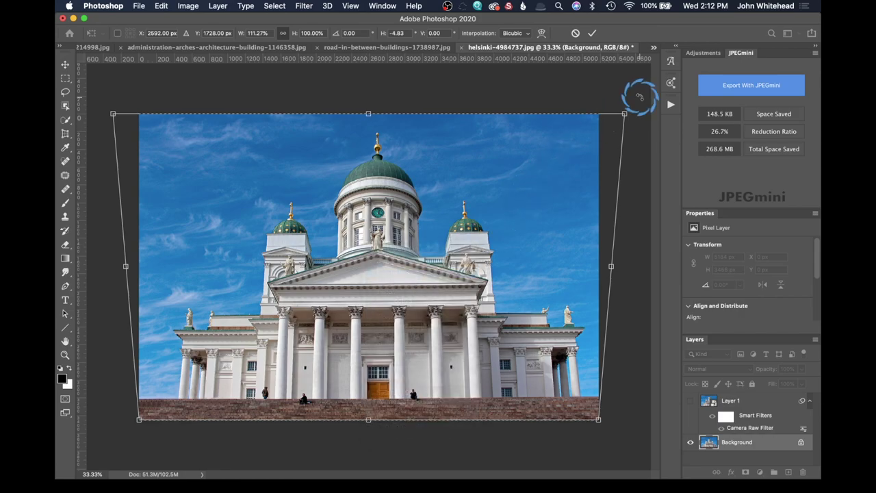
drag(639, 101, 645, 122)
key(super+z)
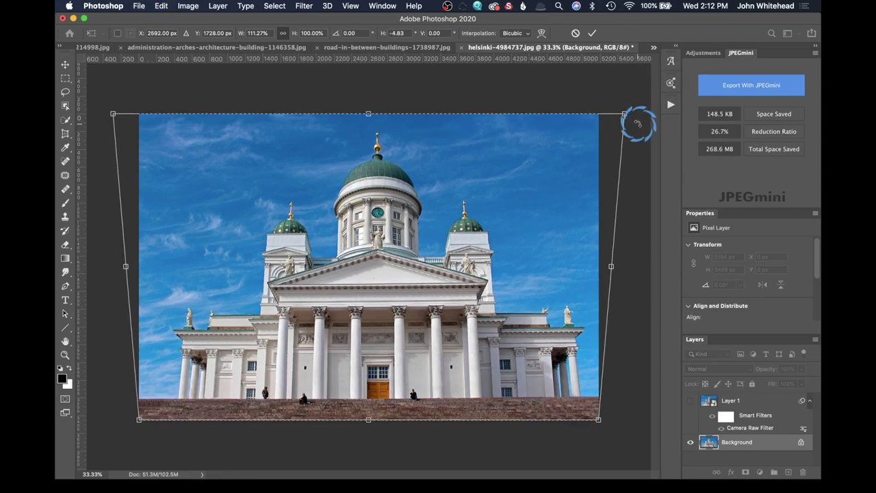
Try the Skew transform, moving both lower corners inward and the upper corners outward to about 113% width and 7.87° horizontal skew.
right_click(437, 205)
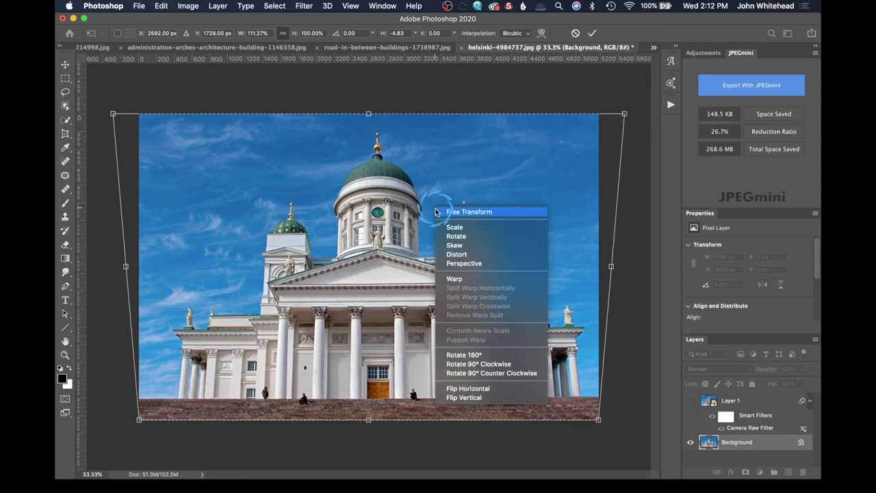
click(463, 245)
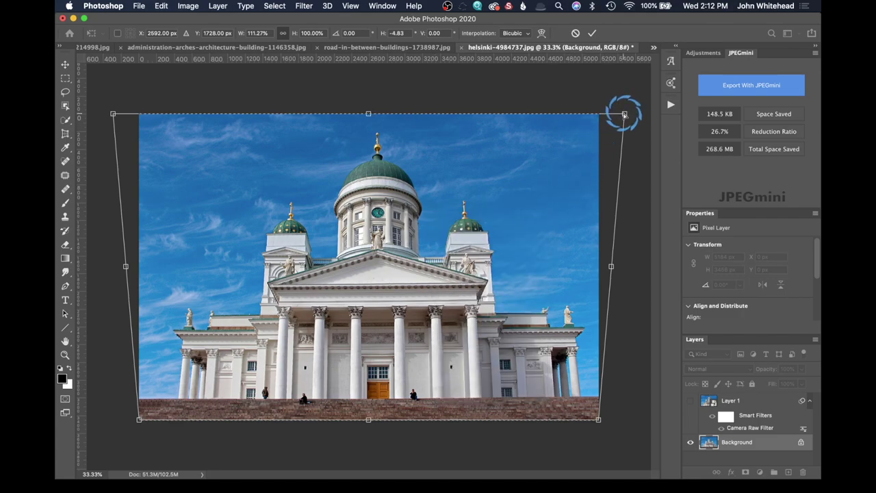
mouse_move(623, 113)
mouse_down()
mouse_move(591, 114)
mouse_move(649, 112)
mouse_move(620, 114)
mouse_up()
mouse_move(598, 419)
mouse_down()
mouse_move(579, 417)
mouse_move(587, 419)
mouse_up()
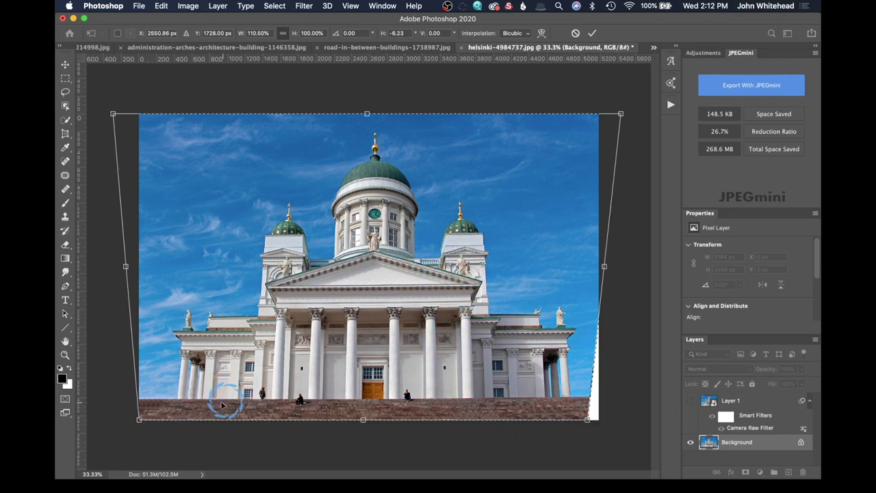
drag(139, 418, 150, 419)
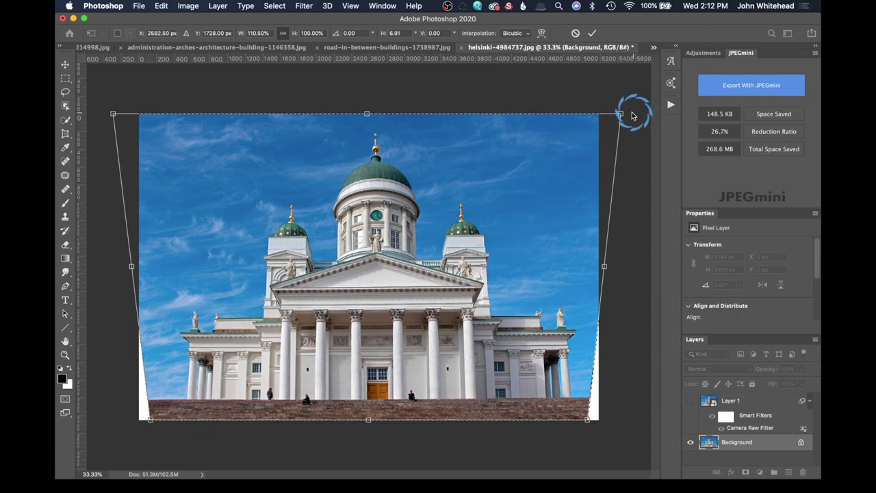
drag(621, 114, 625, 114)
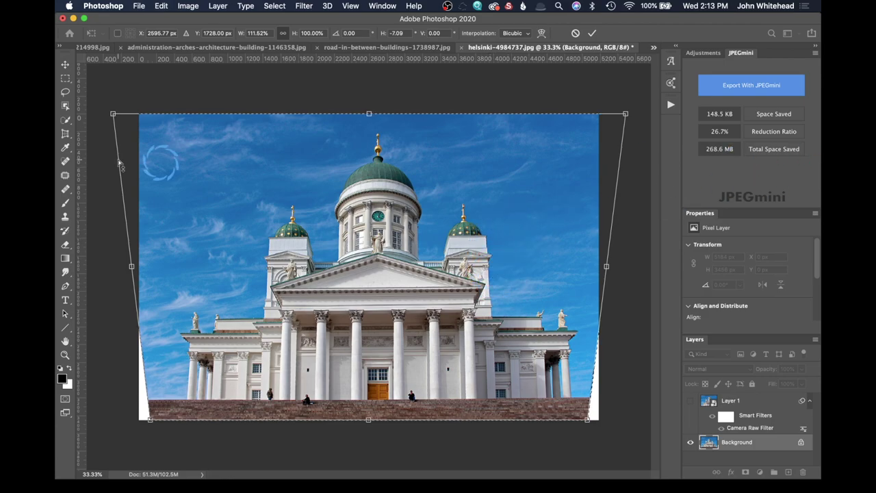
drag(112, 113, 108, 114)
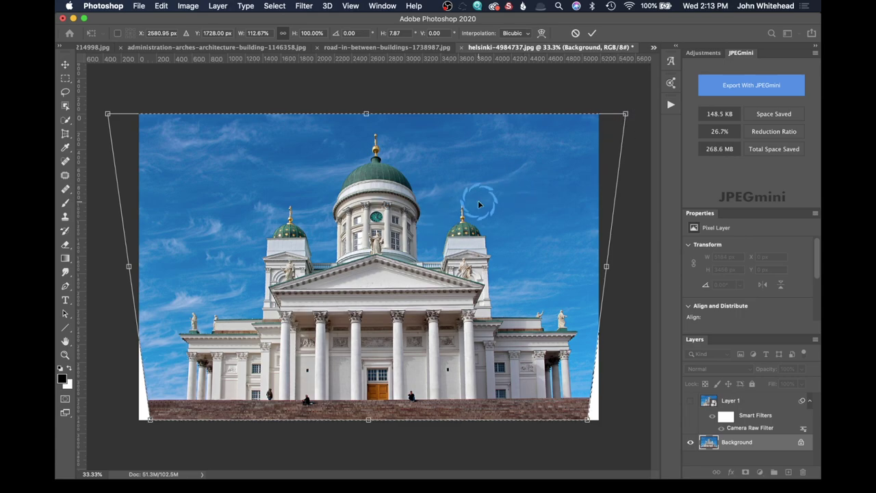
Try the Distort transform, moving the image's upper-right corner slightly down and outward for a horizontal skew of about 8.5°.
right_click(448, 211)
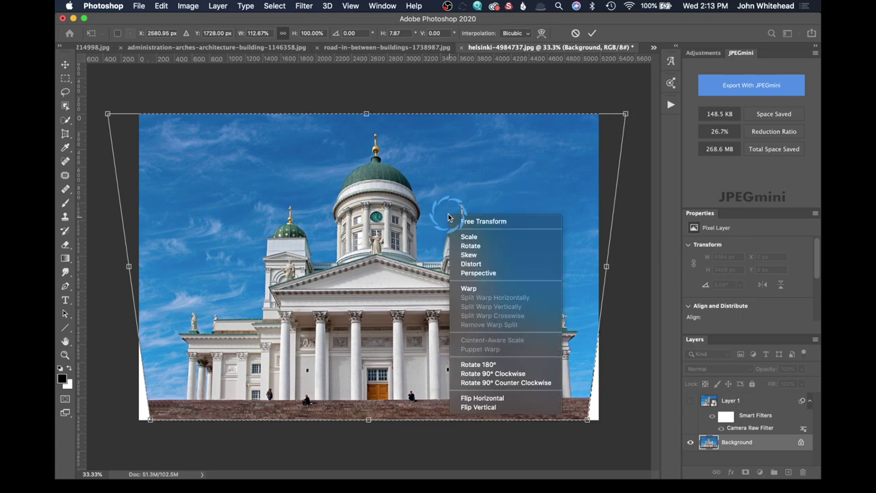
click(484, 264)
mouse_move(625, 115)
mouse_down()
mouse_move(614, 114)
mouse_move(641, 118)
mouse_move(639, 137)
mouse_move(618, 140)
mouse_move(615, 124)
mouse_move(631, 112)
mouse_move(633, 128)
mouse_move(617, 125)
mouse_move(621, 110)
mouse_move(624, 121)
mouse_up()
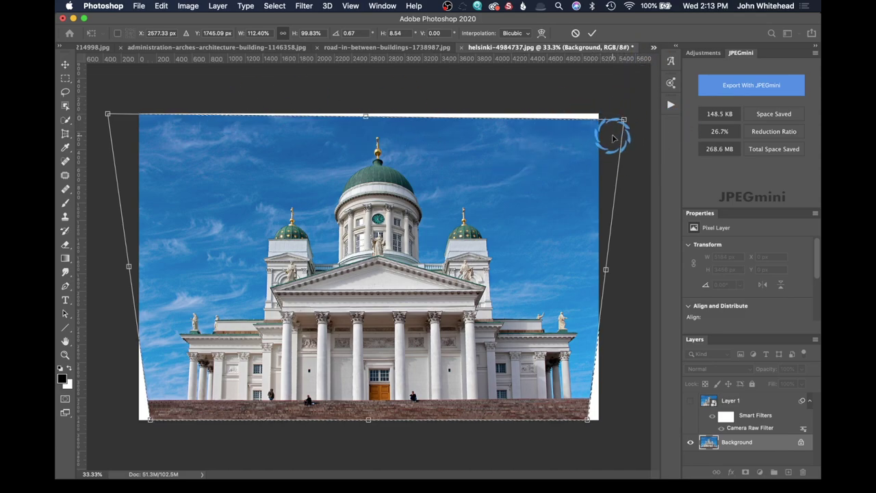
mouse_move(624, 121)
mouse_down()
mouse_move(622, 107)
mouse_move(656, 121)
mouse_move(626, 121)
mouse_up()
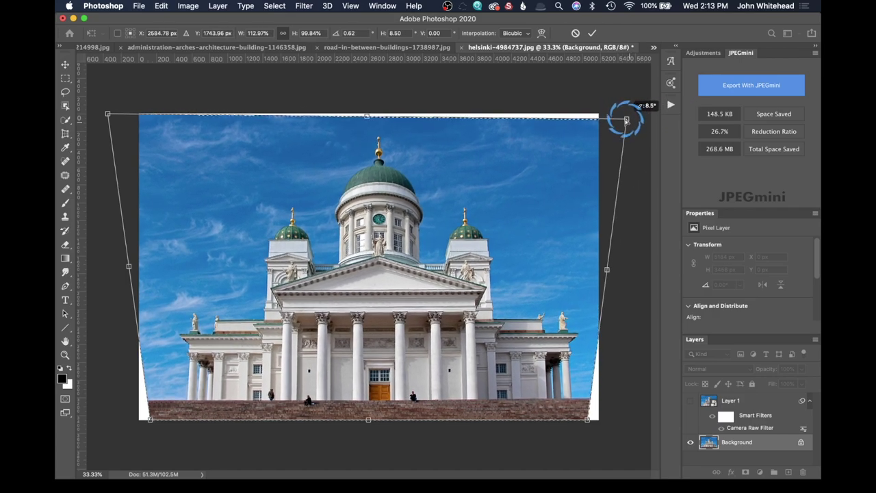
Try the Warp transform, bending the image's bottom edge into a wave and moving its upper-right and upper-left corners.
right_click(495, 189)
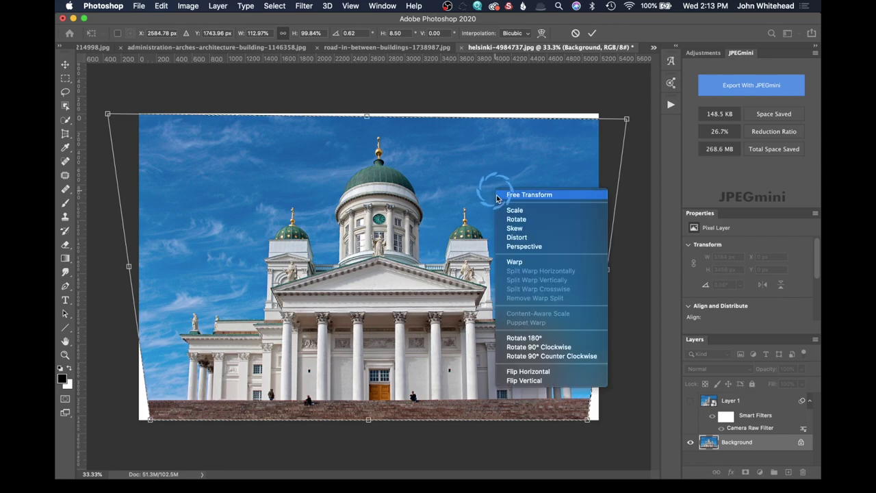
click(536, 259)
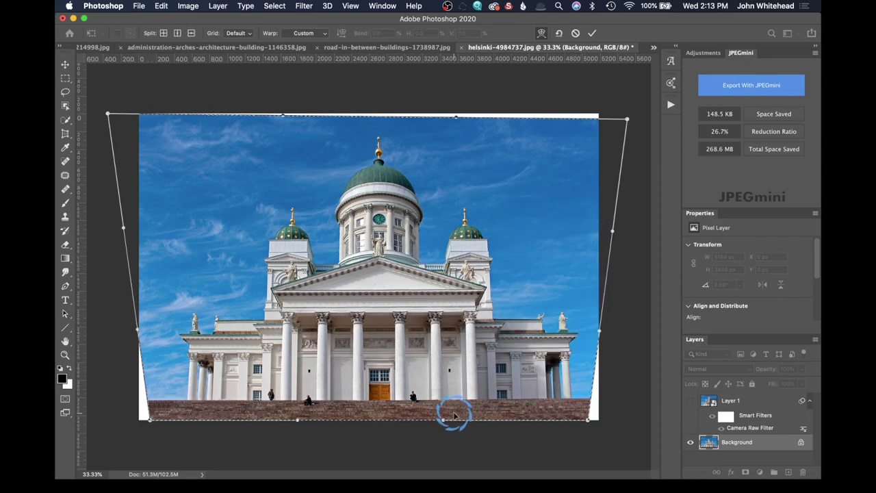
drag(440, 420, 440, 397)
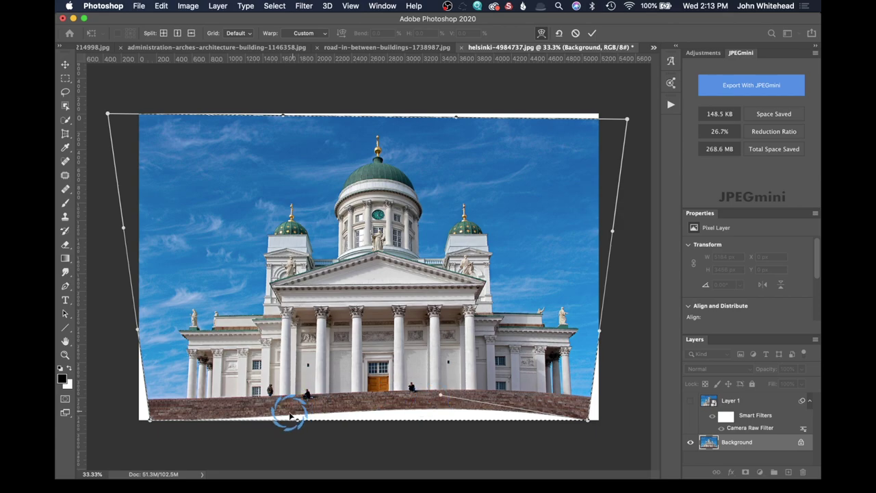
mouse_move(294, 423)
mouse_down()
mouse_move(295, 403)
mouse_move(290, 438)
mouse_up()
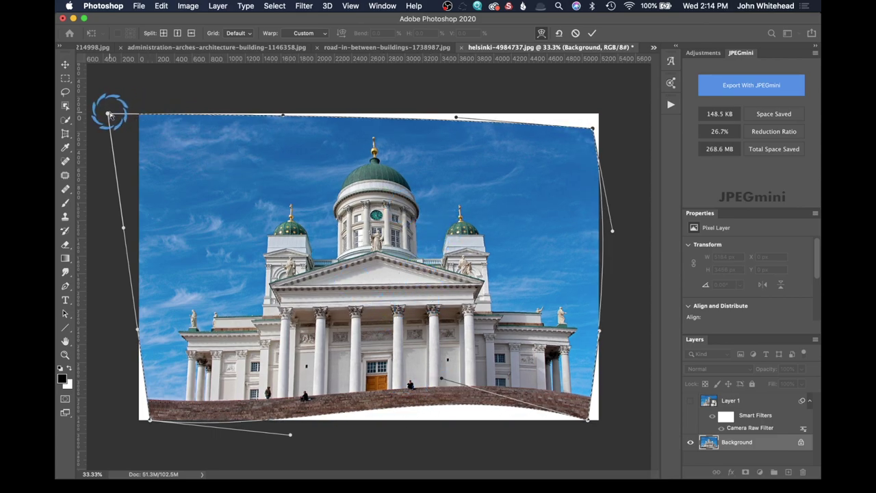
drag(110, 112, 110, 136)
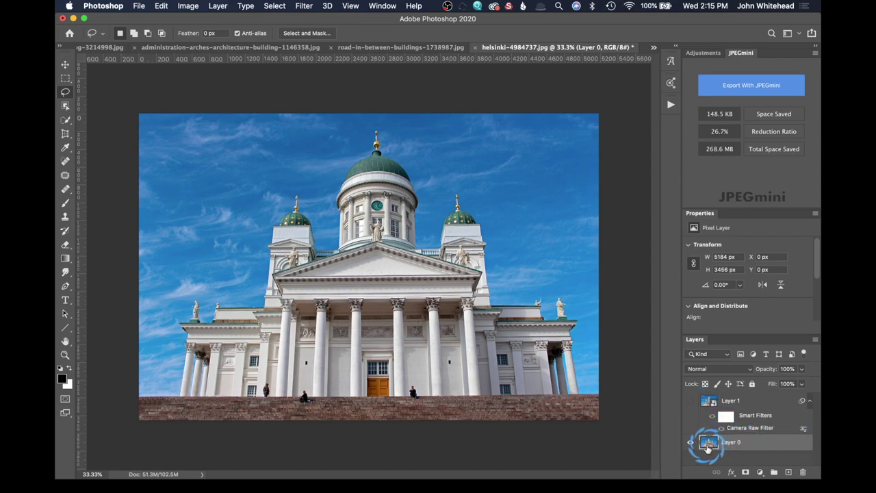
Convert Layer 0 to a smart object, select the entire canvas and check whether the transform commands are available.
right_click(775, 444)
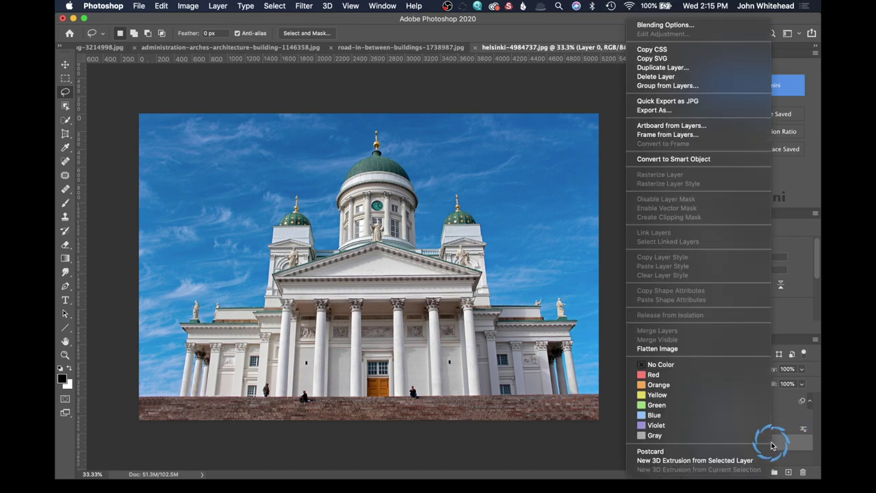
click(707, 162)
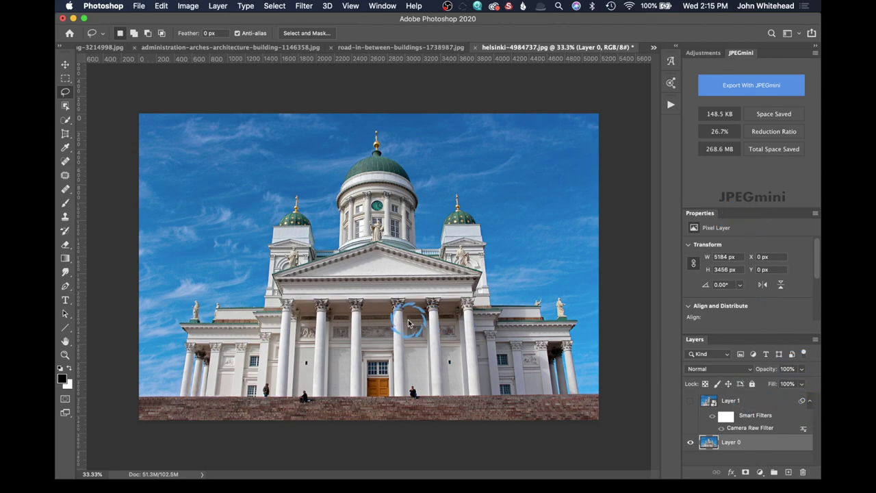
key(super+a)
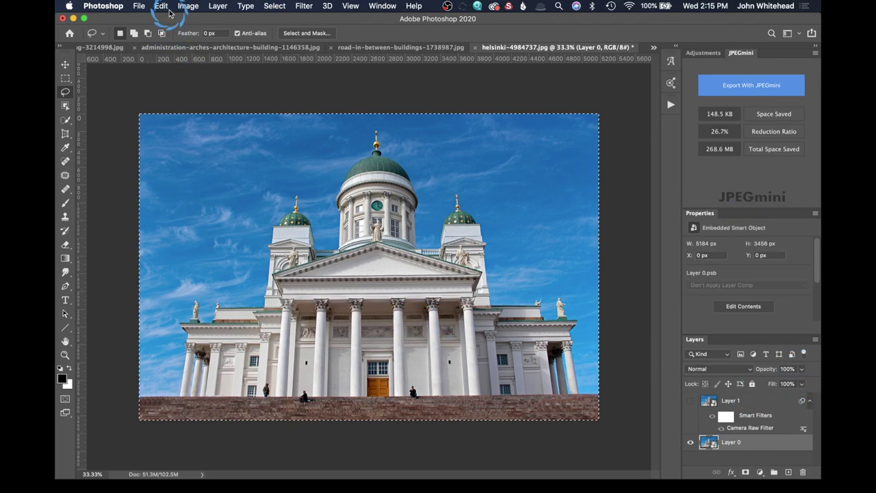
click(161, 6)
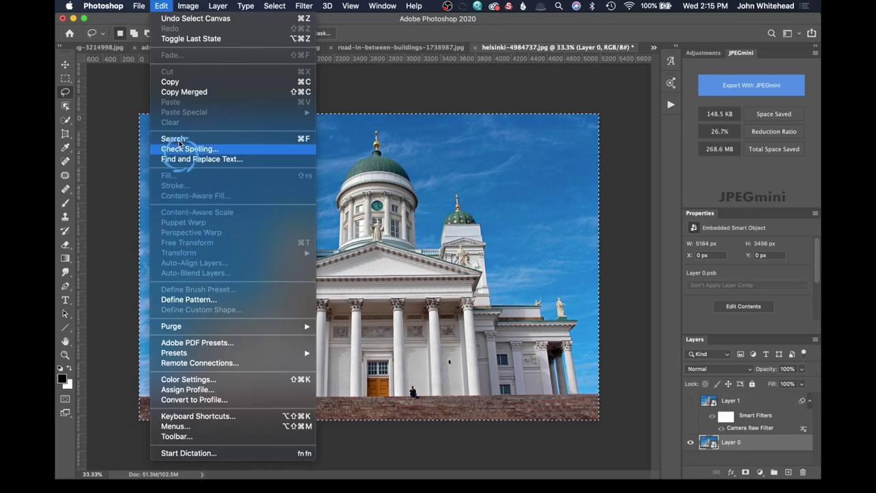
click(168, 7)
click(749, 446)
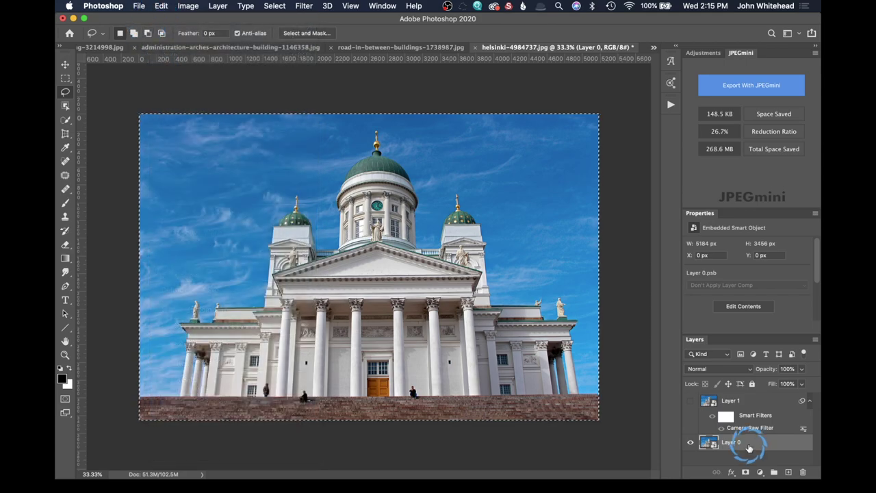